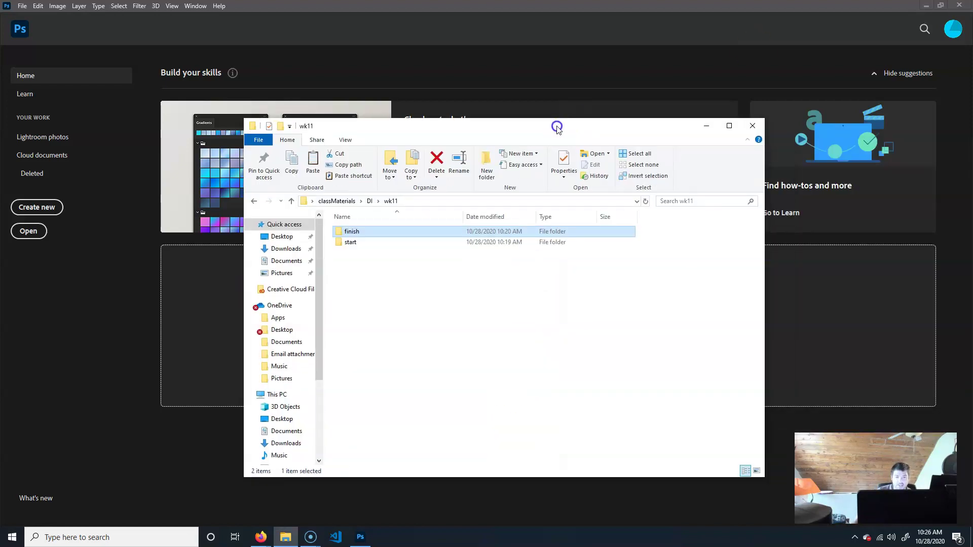
- Go into the start folder's photoMergeZoomify folder and open IMG_4464.JPG for viewing
left_click_drag(555, 127, 482, 137)
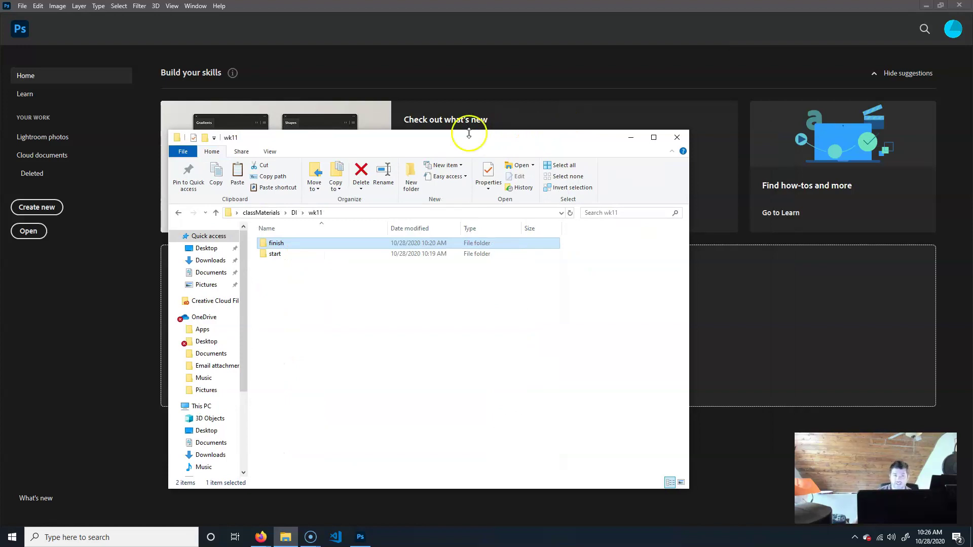
double_click(274, 255)
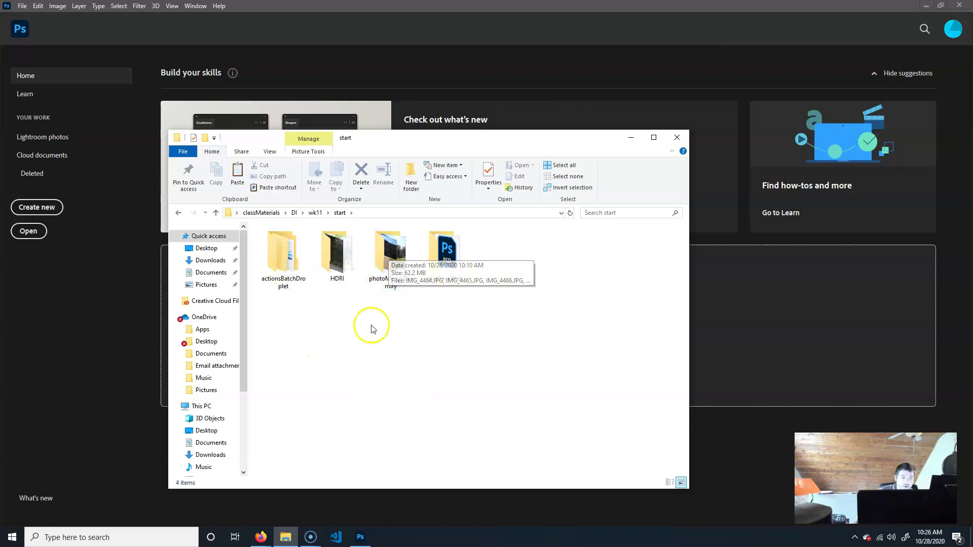
double_click(391, 257)
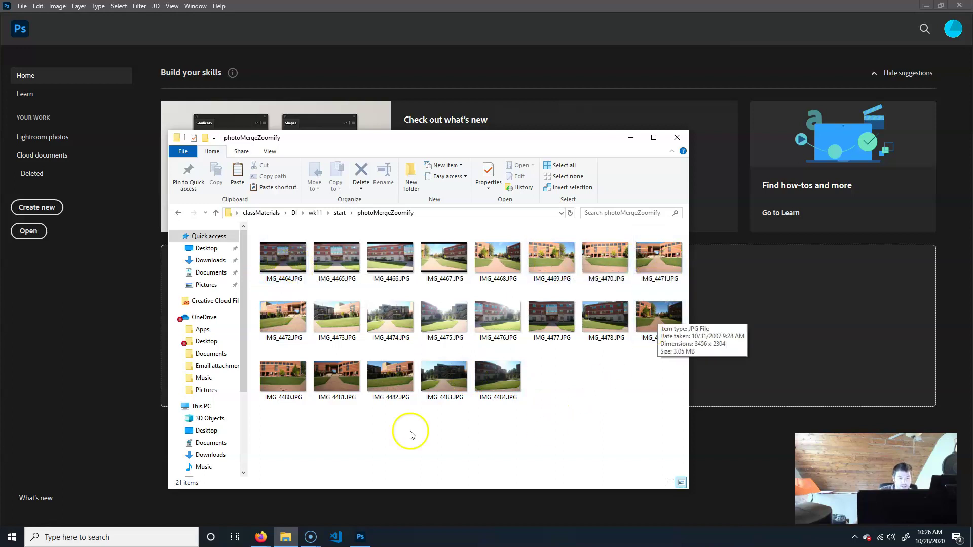
left_click(270, 268)
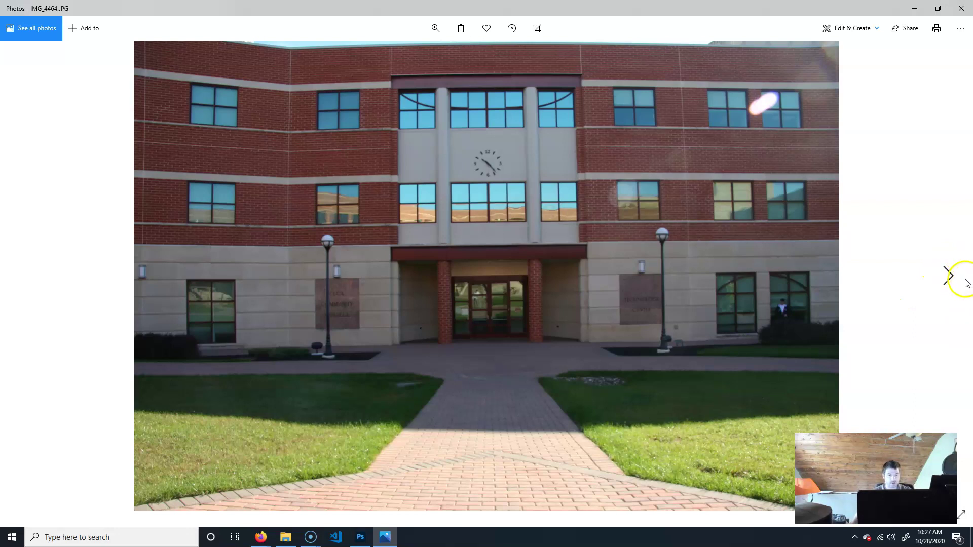
- Page through the campus photos from IMG_4464.JPG to IMG_4477.JPG, comparing how neighbouring shots overlap
left_click(945, 280)
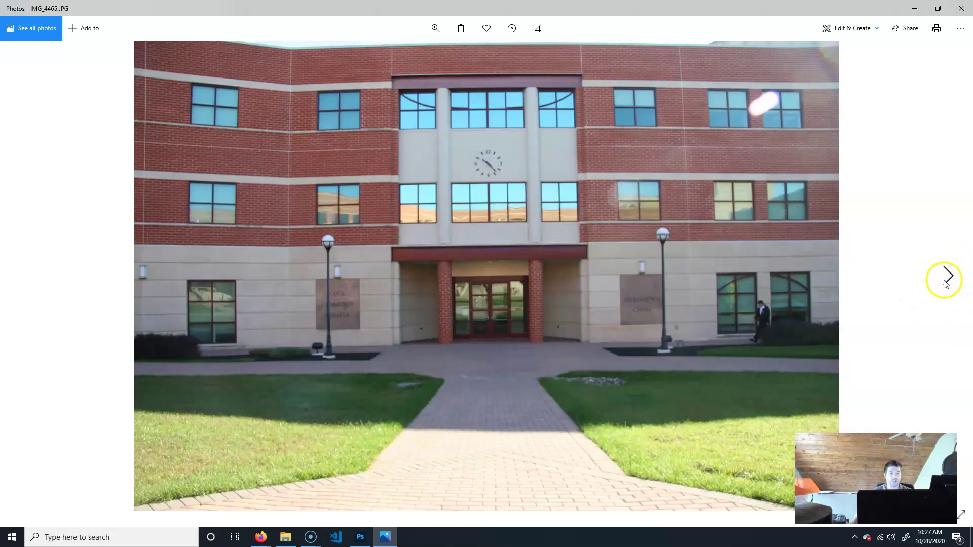
left_click(946, 282)
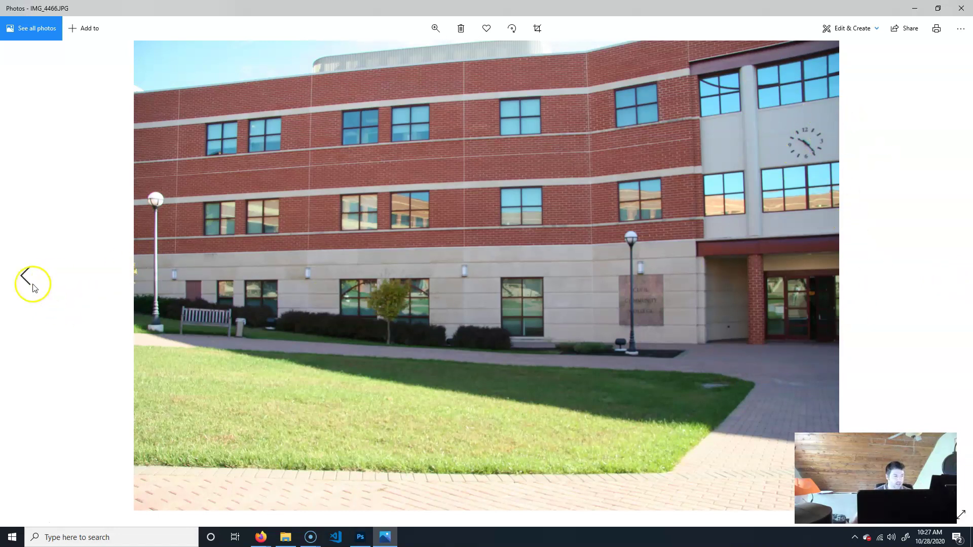
left_click(27, 277)
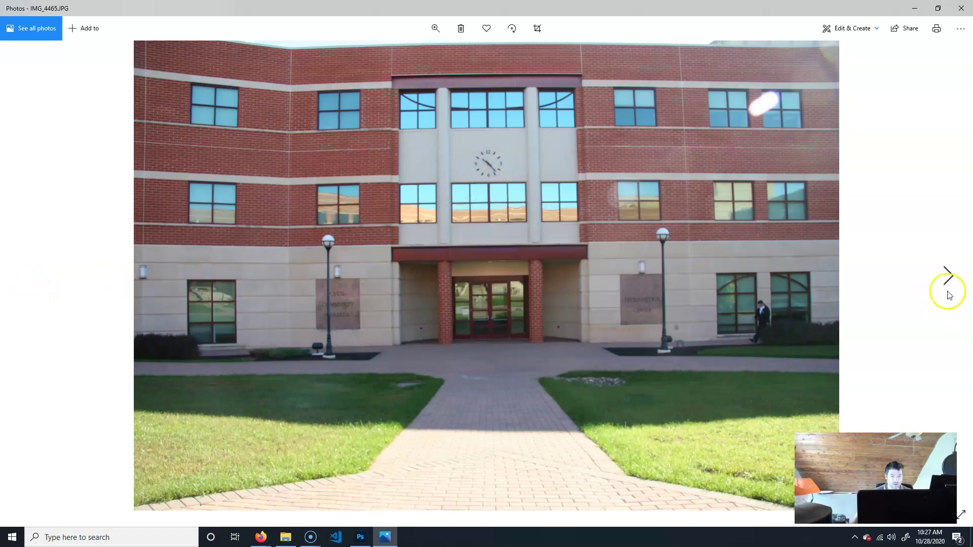
left_click(946, 291)
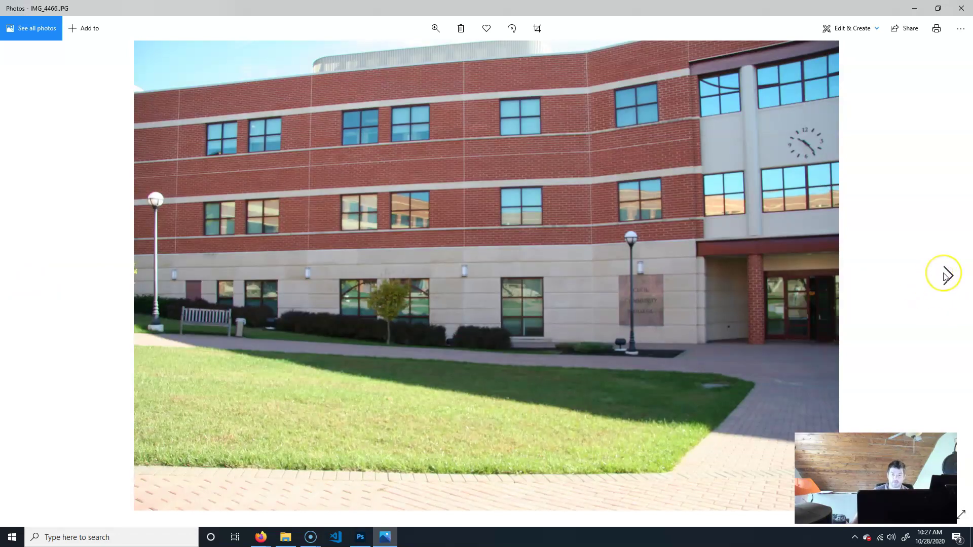
left_click(944, 277)
left_click(946, 277)
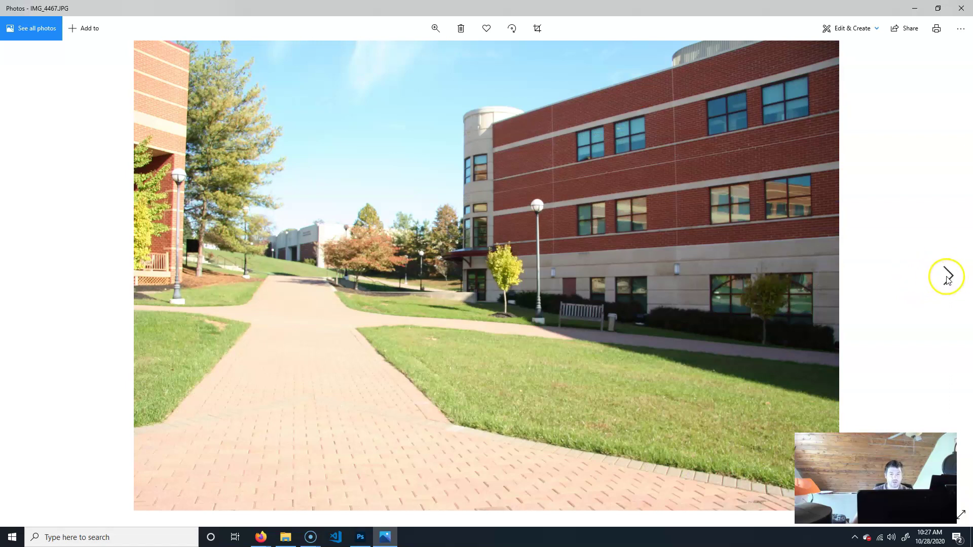
left_click(947, 280)
left_click(946, 281)
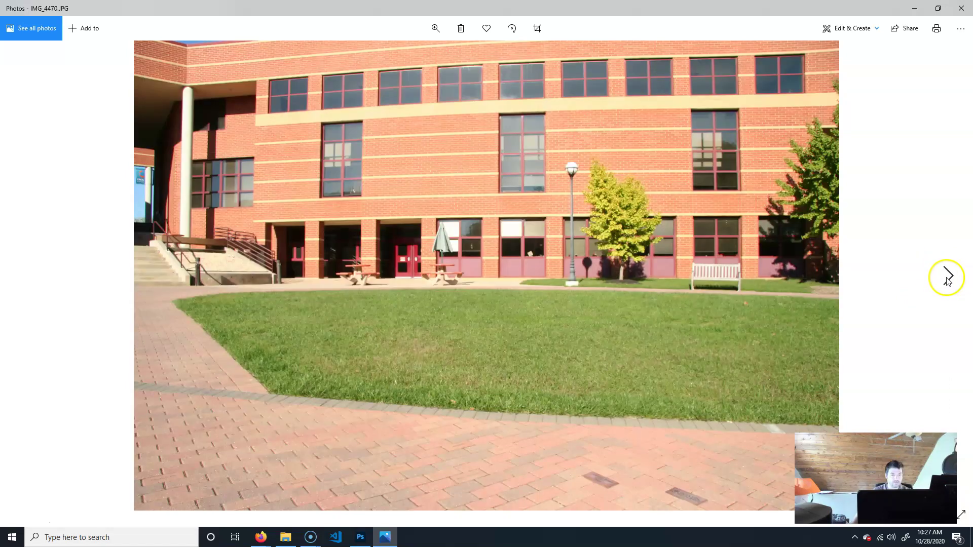
left_click(947, 282)
left_click(946, 282)
left_click(947, 283)
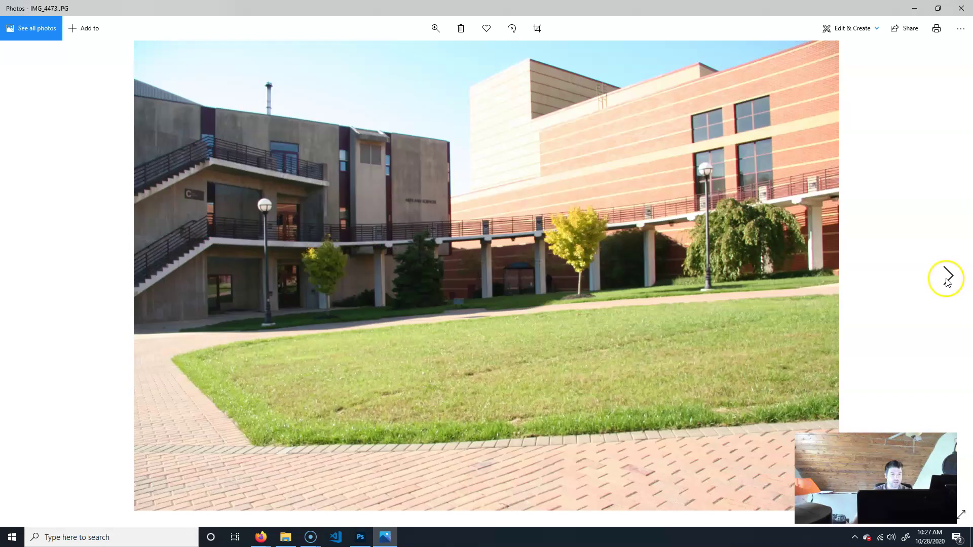
left_click(947, 283)
left_click(947, 282)
left_click(947, 282)
left_click(946, 281)
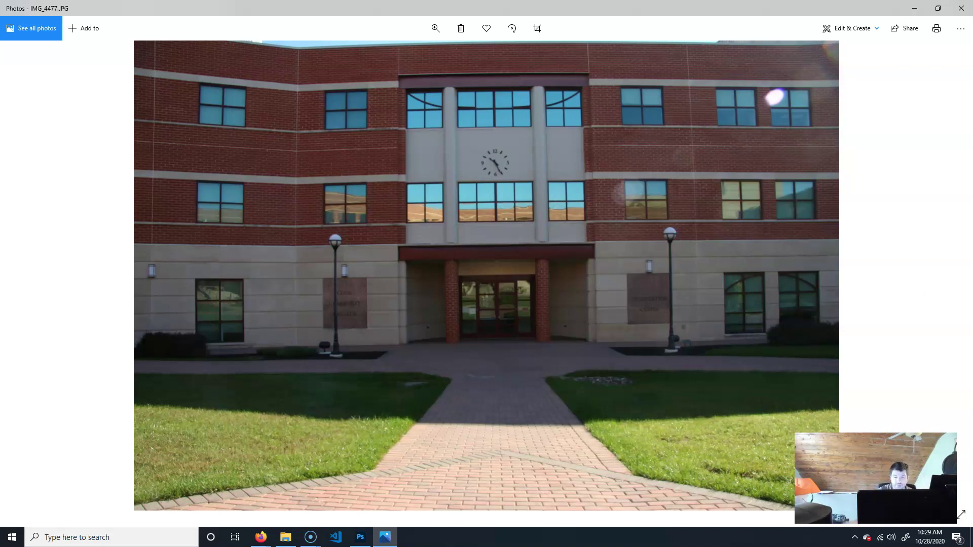
- Go back through the preceding photos, examining the shots around IMG_4473.JPG and IMG_4474.JPG
left_click(25, 277)
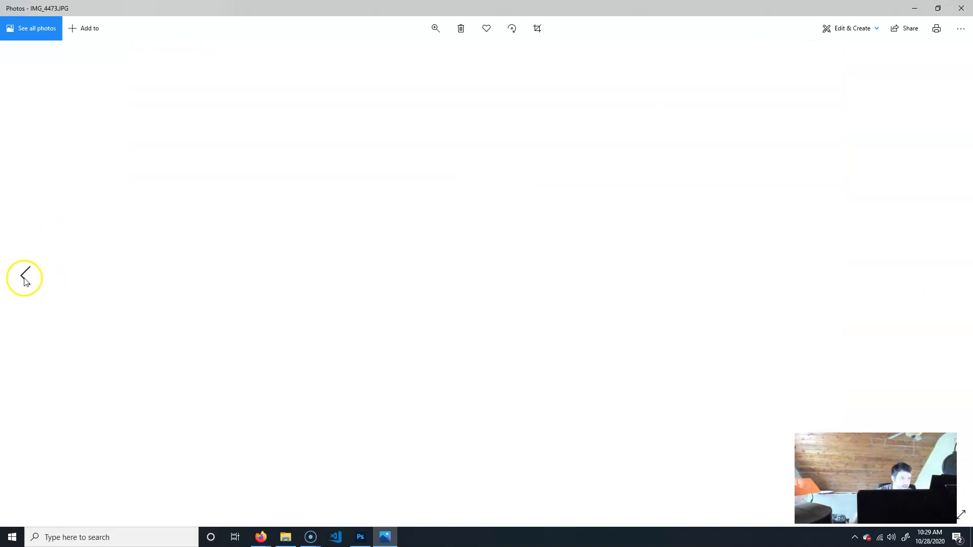
left_click(25, 278)
left_click(961, 279)
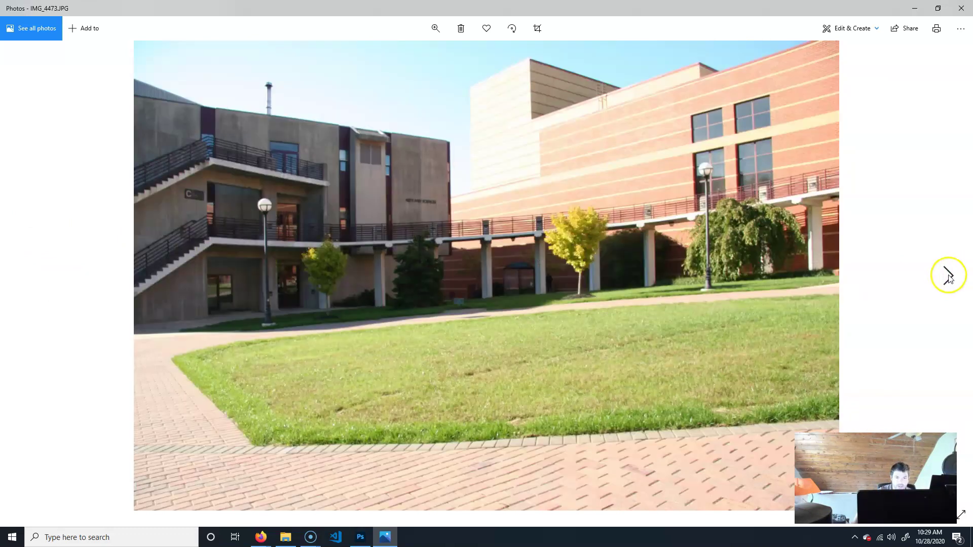
left_click(962, 280)
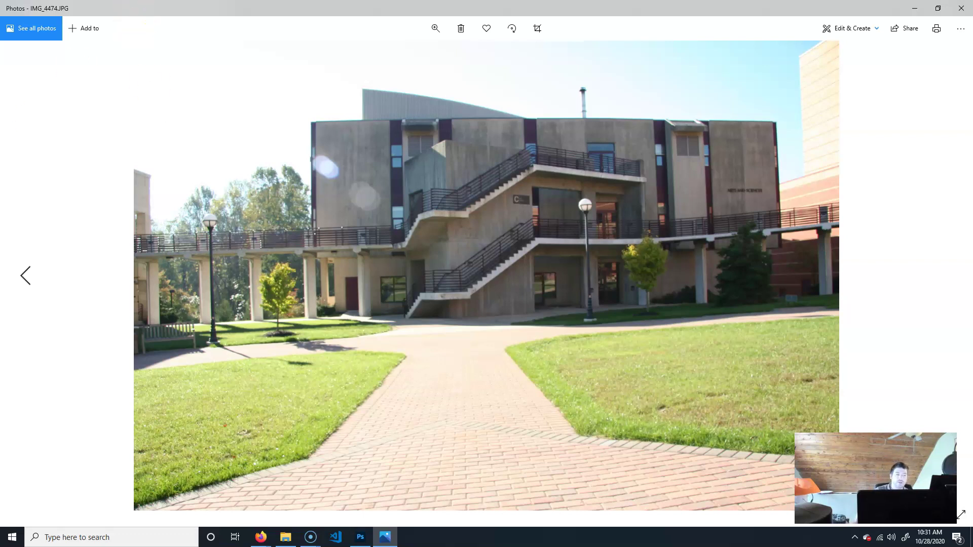
left_click(25, 278)
left_click(26, 279)
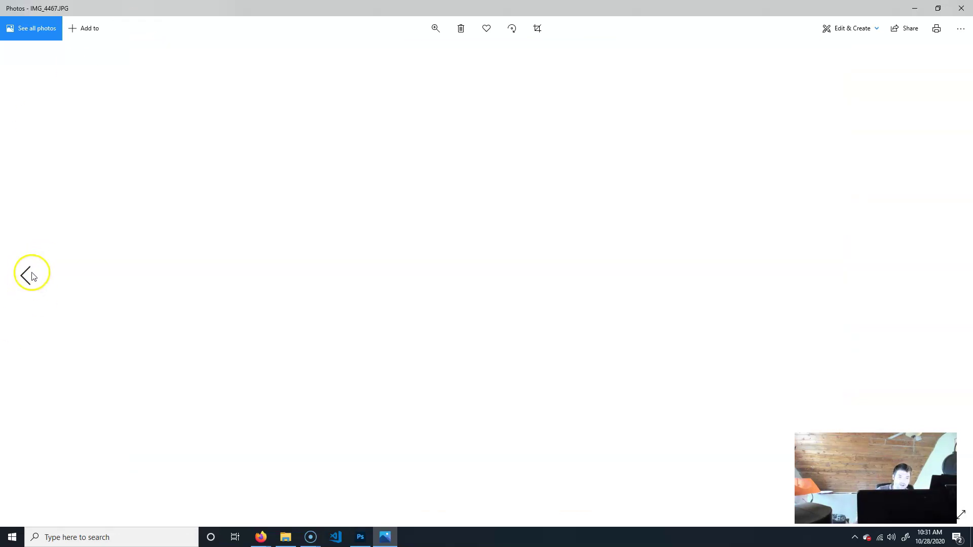
- Close the photo viewer and move the folder window out of the way to expose Photoshop
left_click(961, 9)
left_click(607, 148)
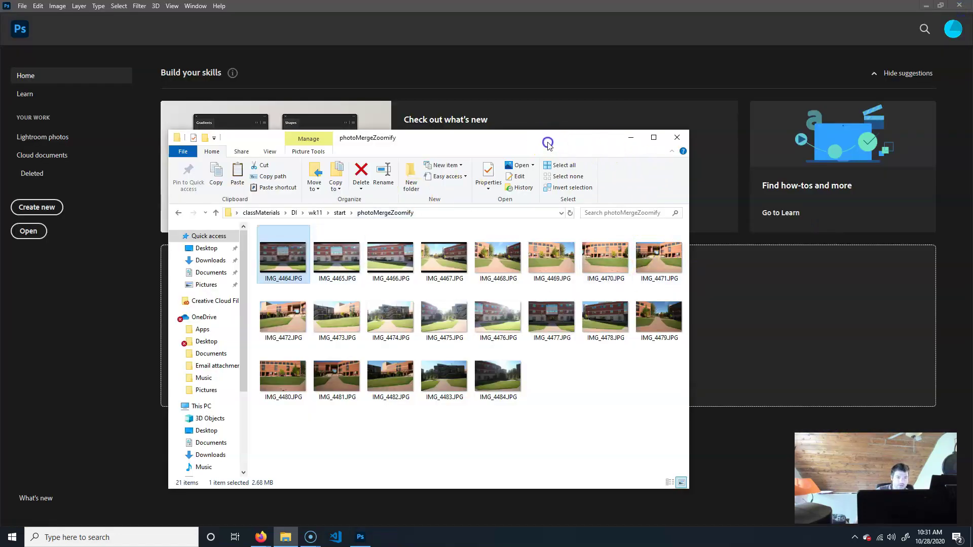
left_click_drag(549, 145, 972, 142)
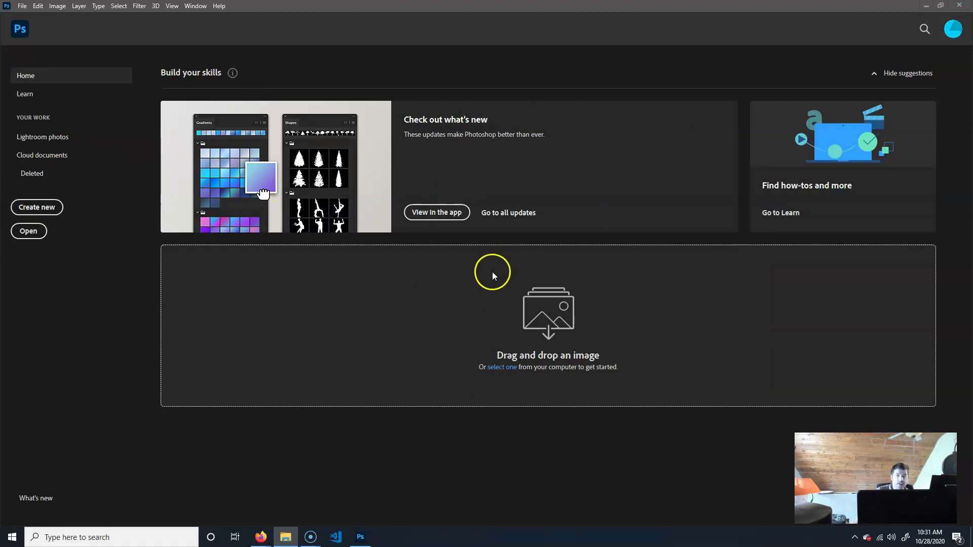
- Start Photomerge and browse for source files in the DI folder inside the Desktop's classMaterials folder
left_click(23, 5)
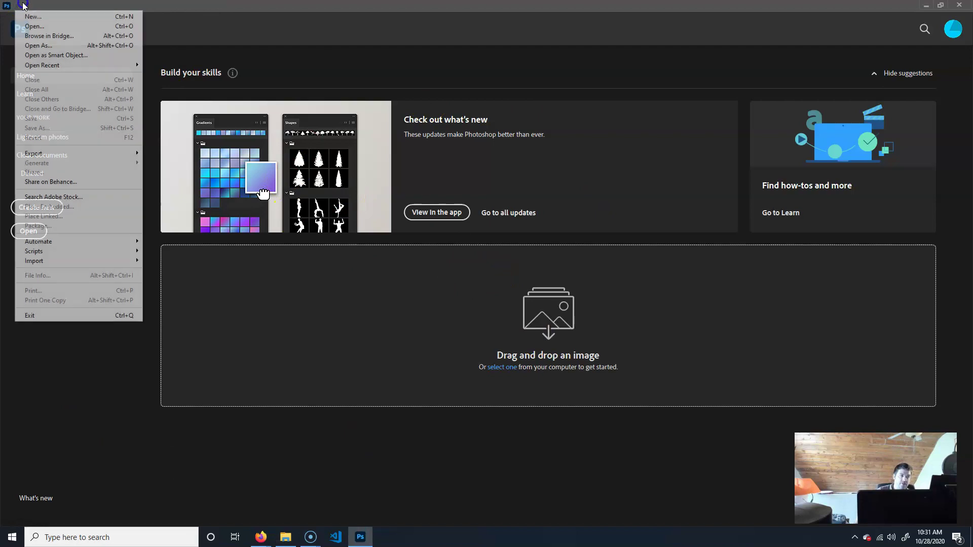
mouse_move(108, 241)
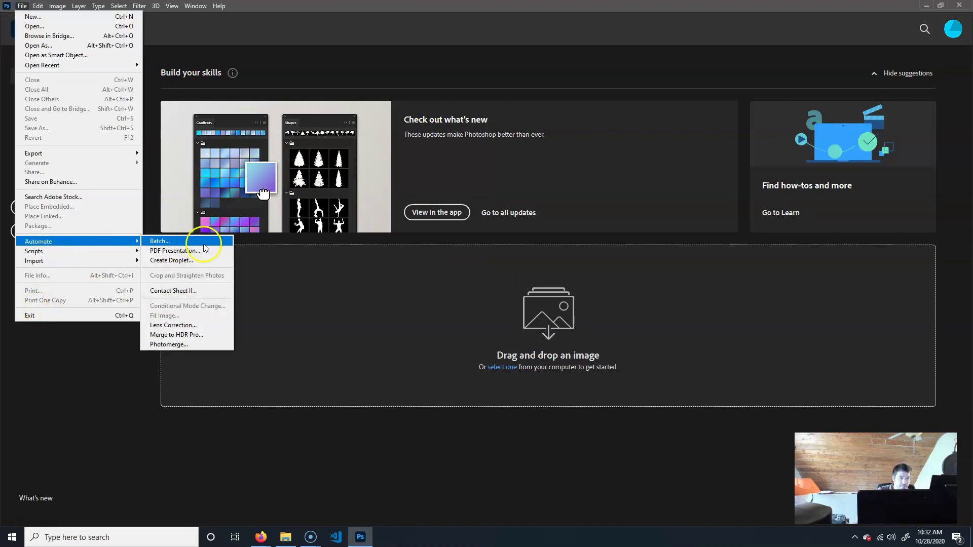
left_click(191, 345)
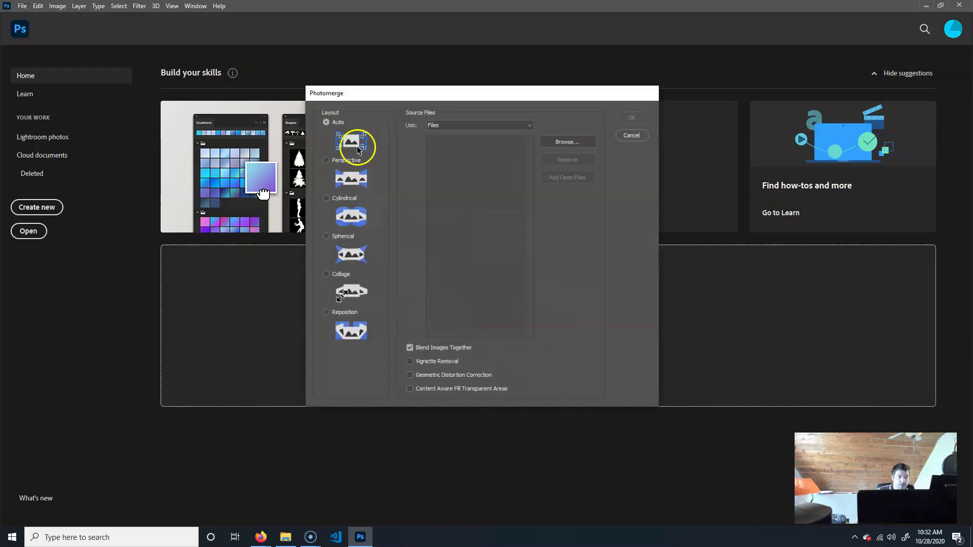
left_click(572, 144)
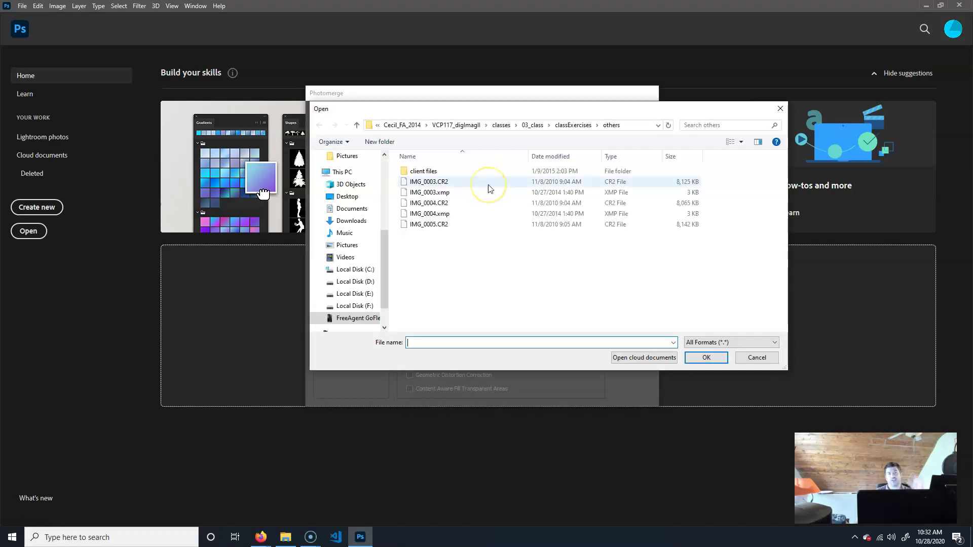
left_click(353, 198)
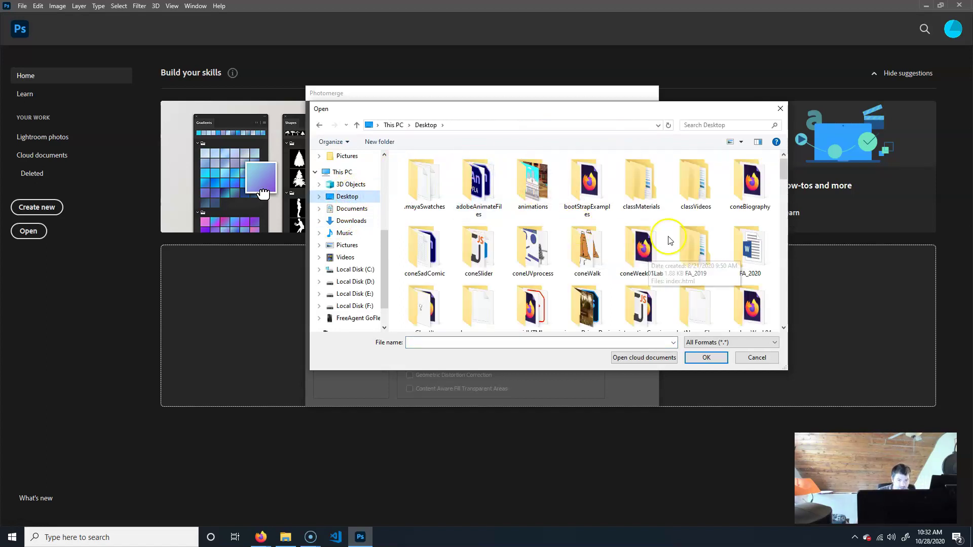
scroll(676, 253, "down", 3)
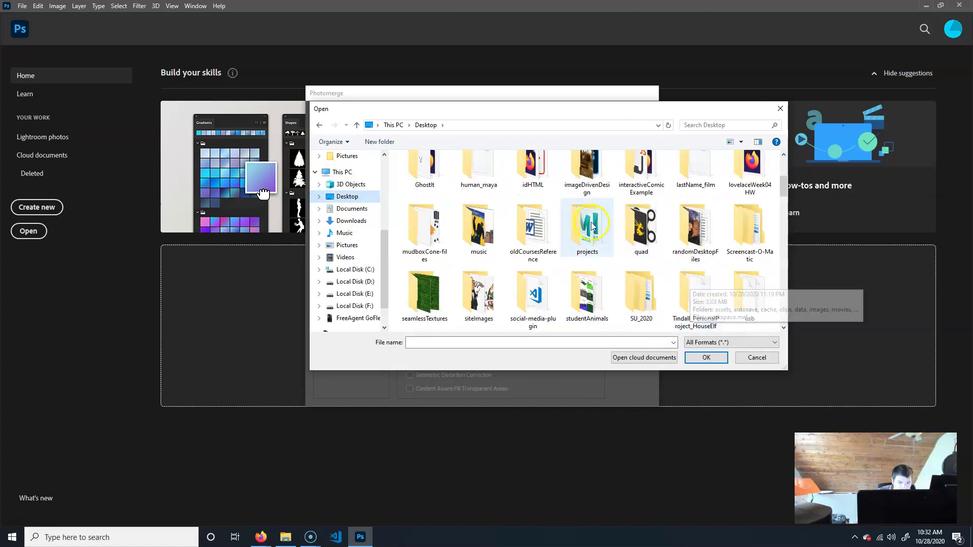
scroll(607, 237, "up", 3)
double_click(647, 194)
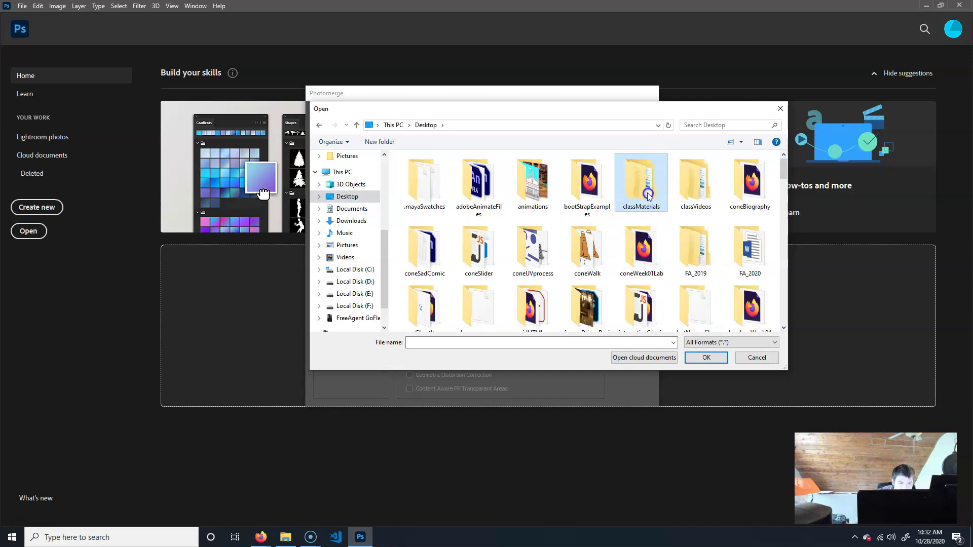
double_click(441, 193)
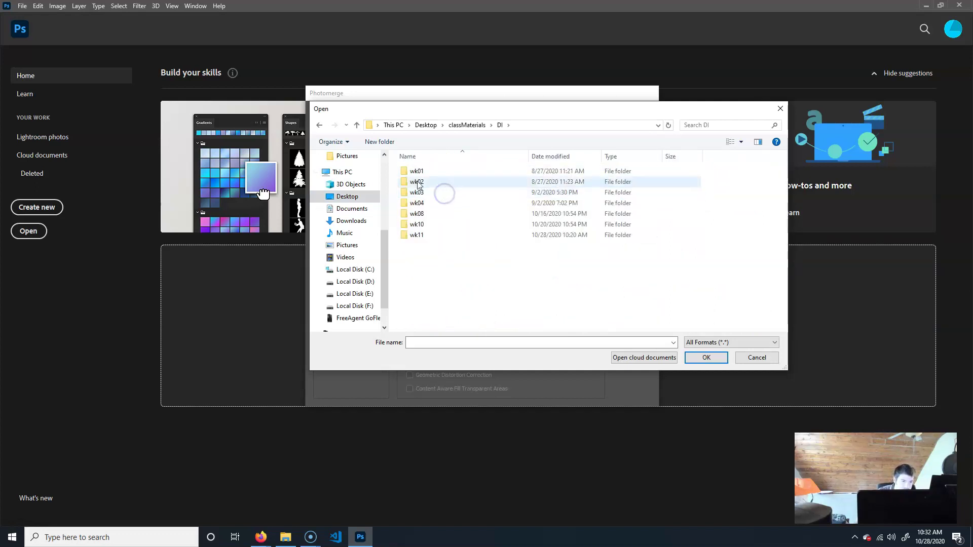
- Navigate to the photoMergeZoomify folder inside the wk11 start folder
double_click(419, 193)
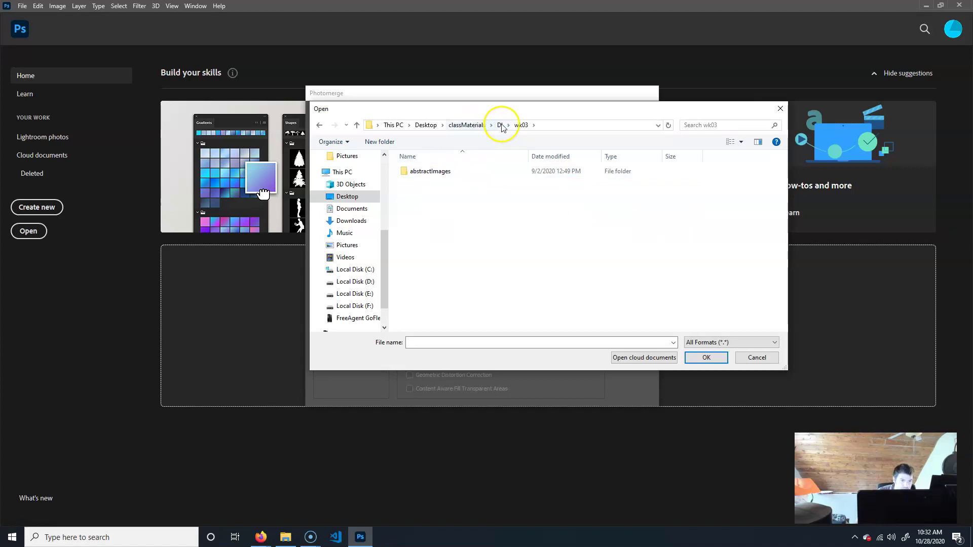
left_click(500, 125)
double_click(417, 235)
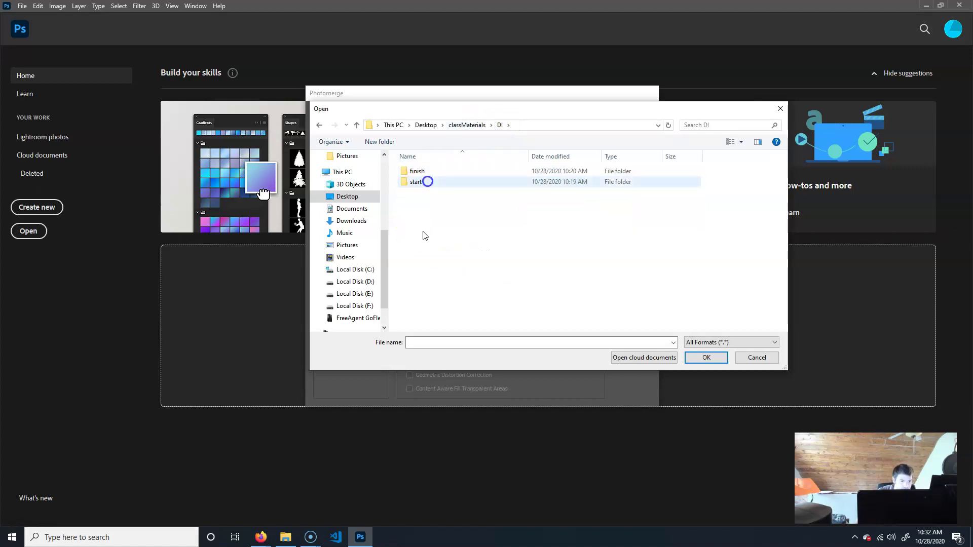
left_click(429, 187)
double_click(428, 185)
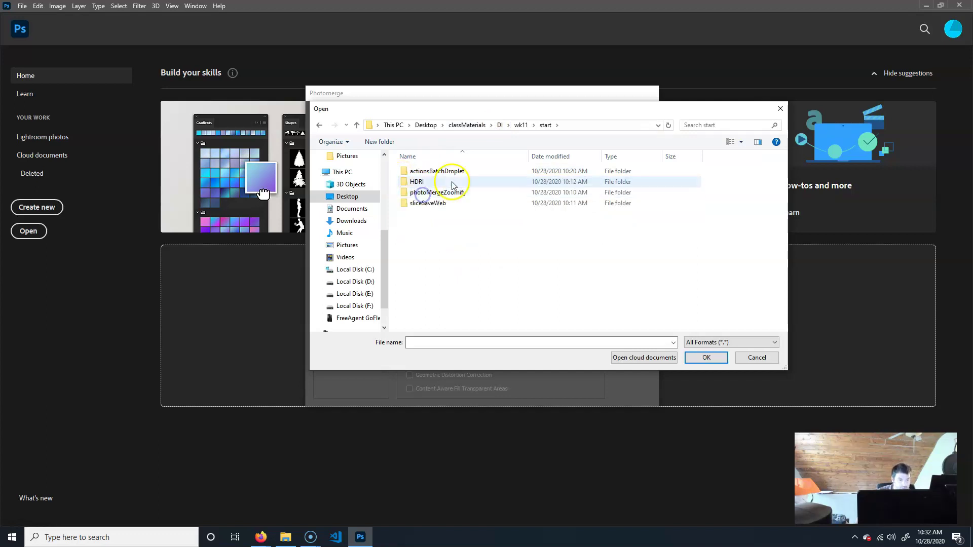
left_click(405, 193)
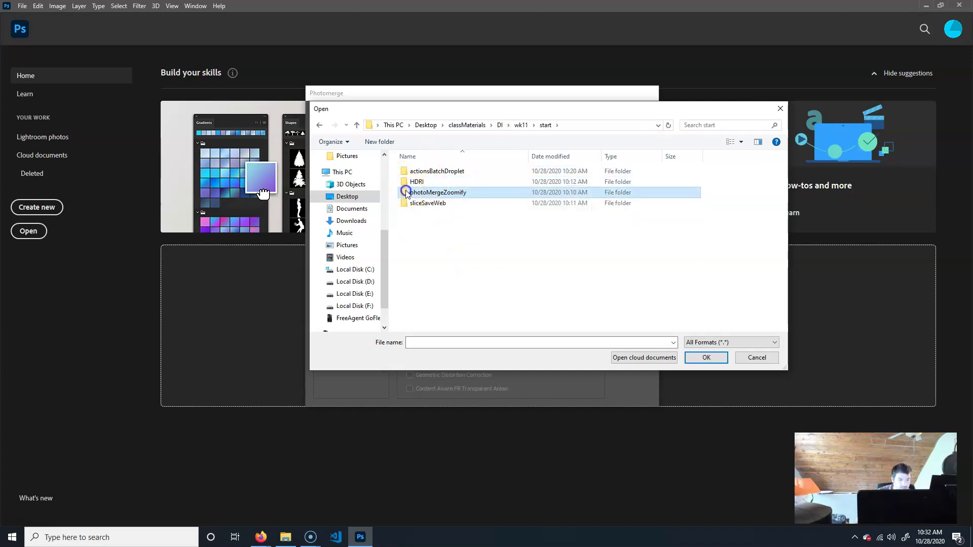
- Add IMG_4464.JPG through IMG_4484.JPG as sources and run Photomerge with Auto layout and Blend Images Together
left_click(422, 195)
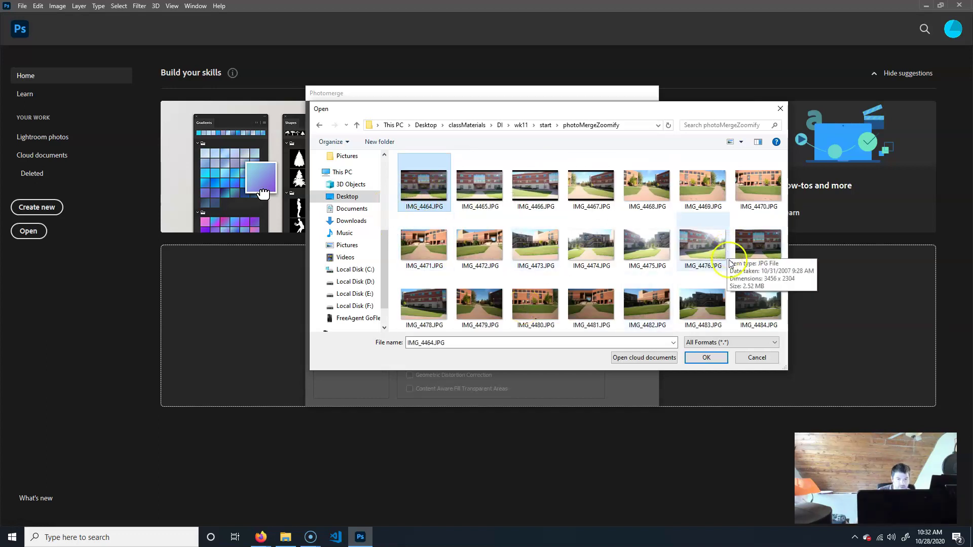
left_click(753, 306, "shift")
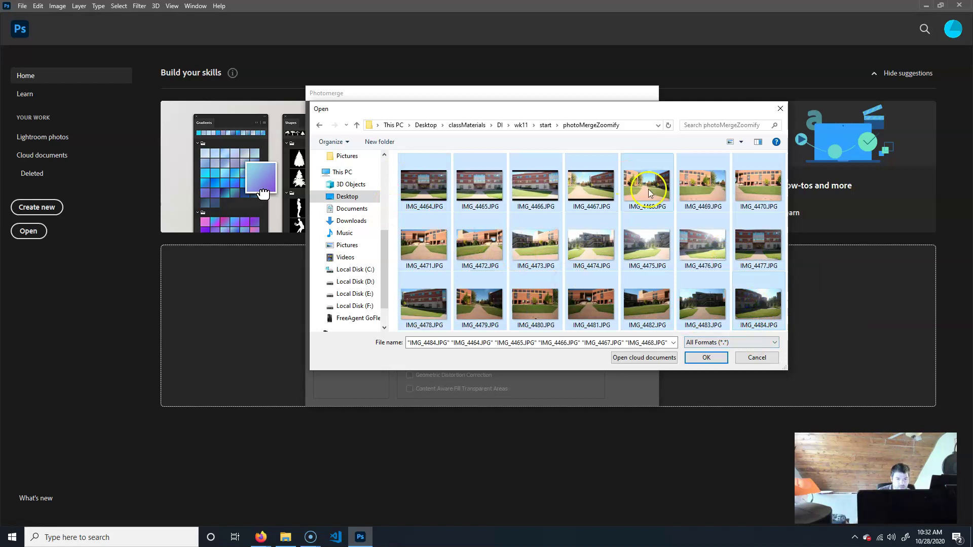
left_click(718, 359)
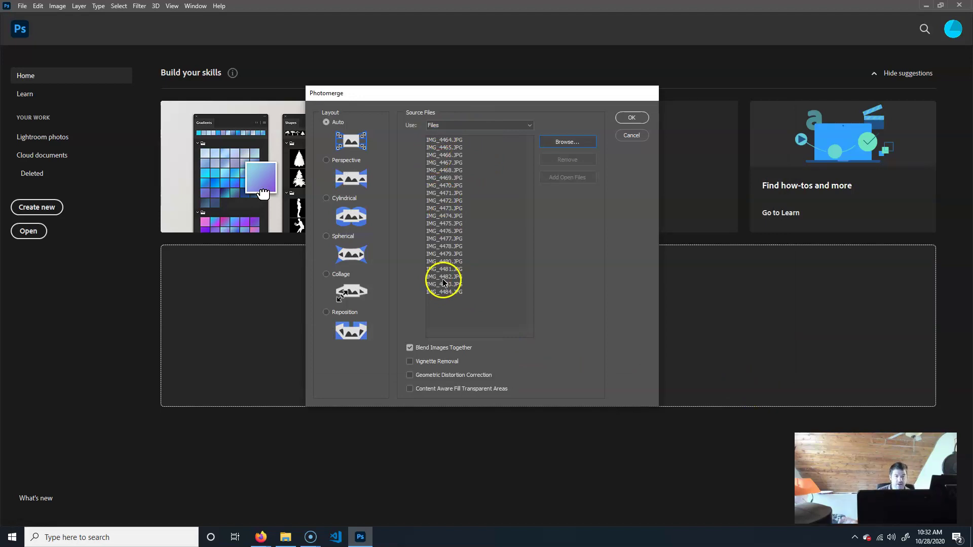
left_click(631, 117)
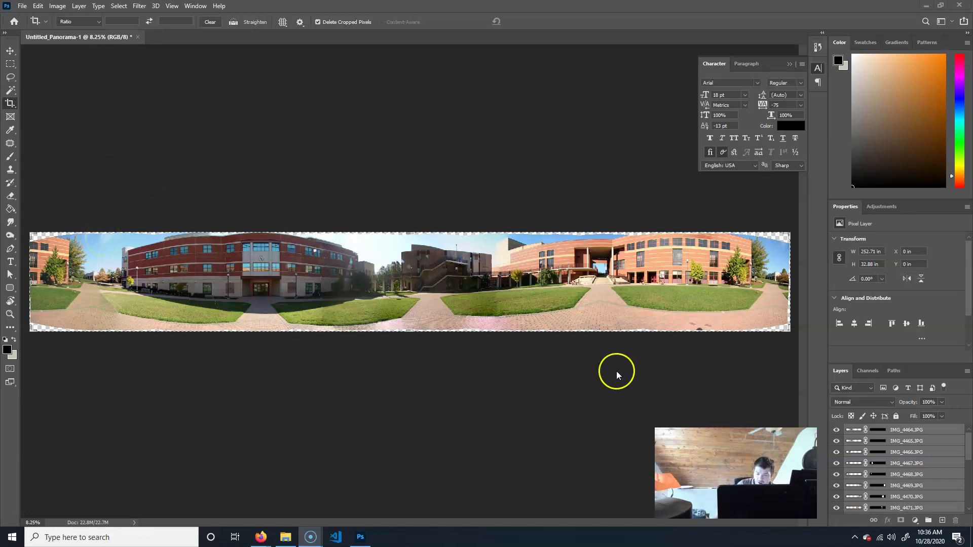
- Hide most of the panorama's photo layers in turn, from IMG_4464.JPG down the stack, to see which part each contributes
left_click(835, 430)
scroll(862, 508, "down", 3)
left_click_drag(836, 430, 835, 506)
scroll(838, 488, "down", 1)
scroll(838, 484, "up", 1)
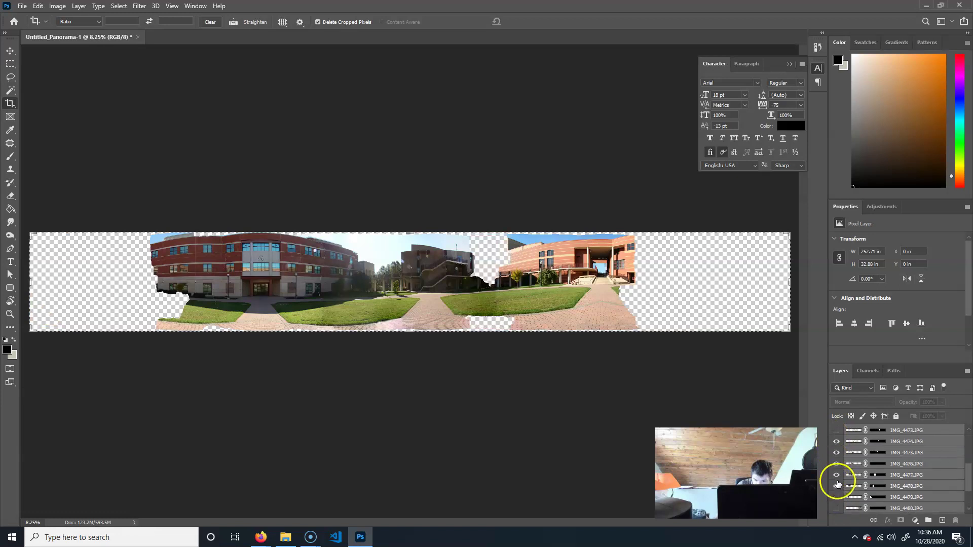
left_click_drag(836, 442, 834, 482)
left_click(836, 453)
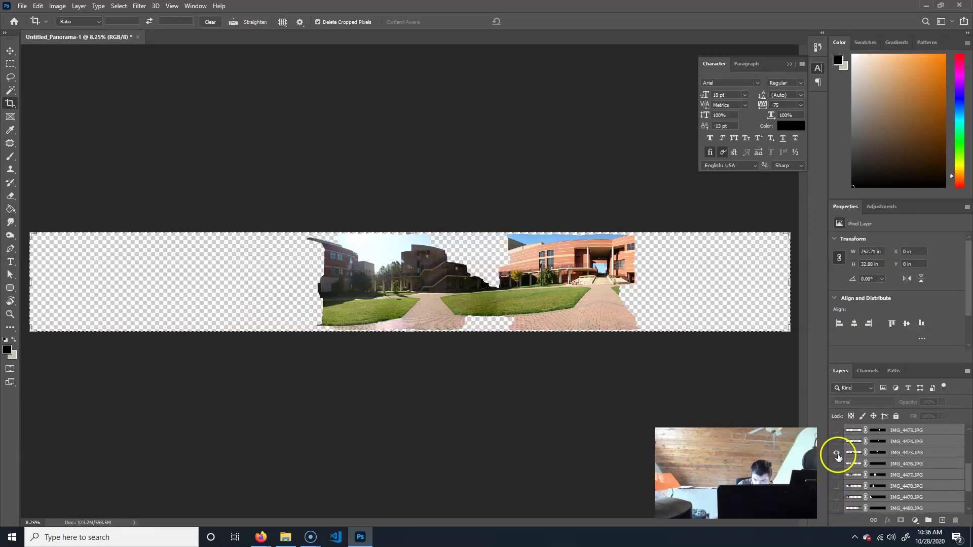
scroll(835, 506, "down", 2)
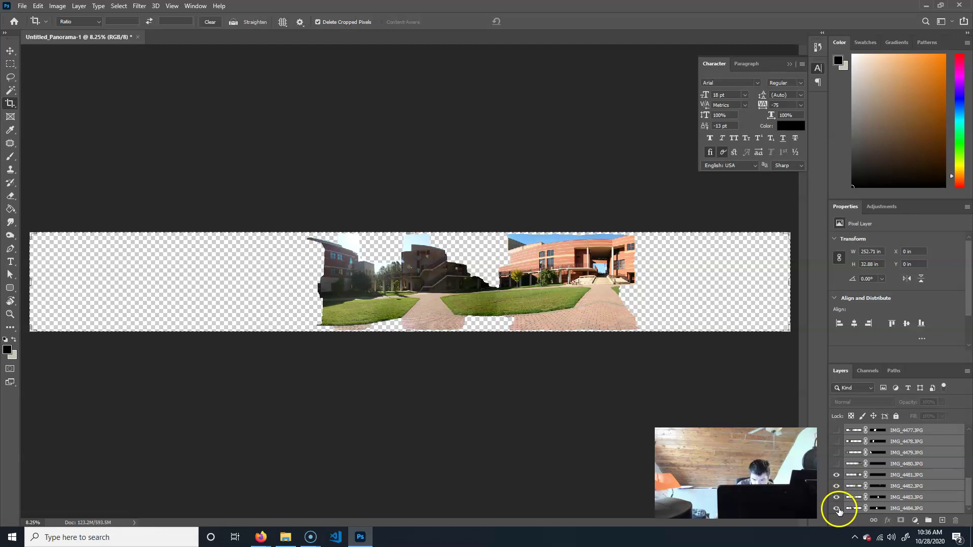
- Isolate the IMG_4484.JPG layer and examine its masked outline at 25% zoom
left_click(836, 508)
left_click(837, 510)
left_click(836, 509, "alt")
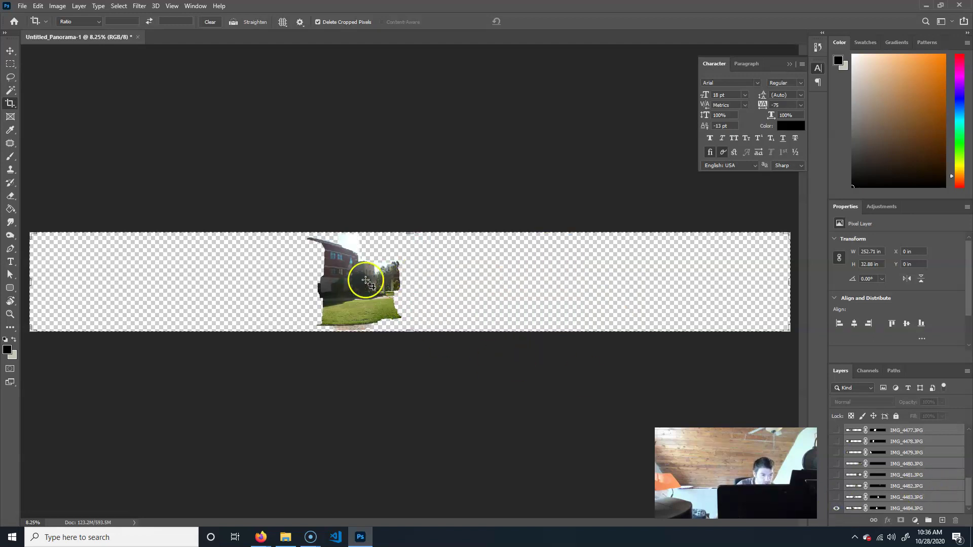
key("ctrl+plus")
key("ctrl+plus")
key("ctrl+plus")
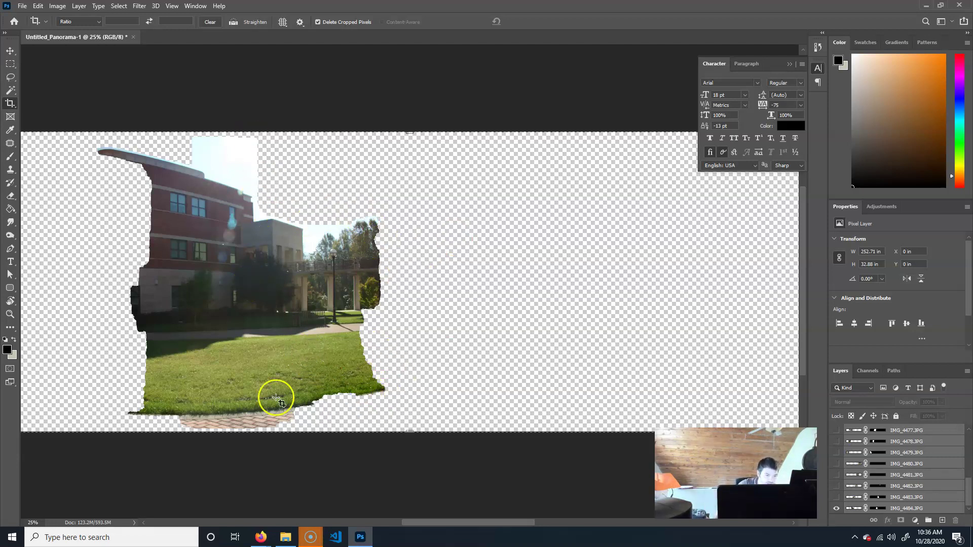
- Show IMG_4483.JPG with IMG_4484.JPG and toggle each layer's visibility to compare how their masked edges fit together
left_click(837, 501)
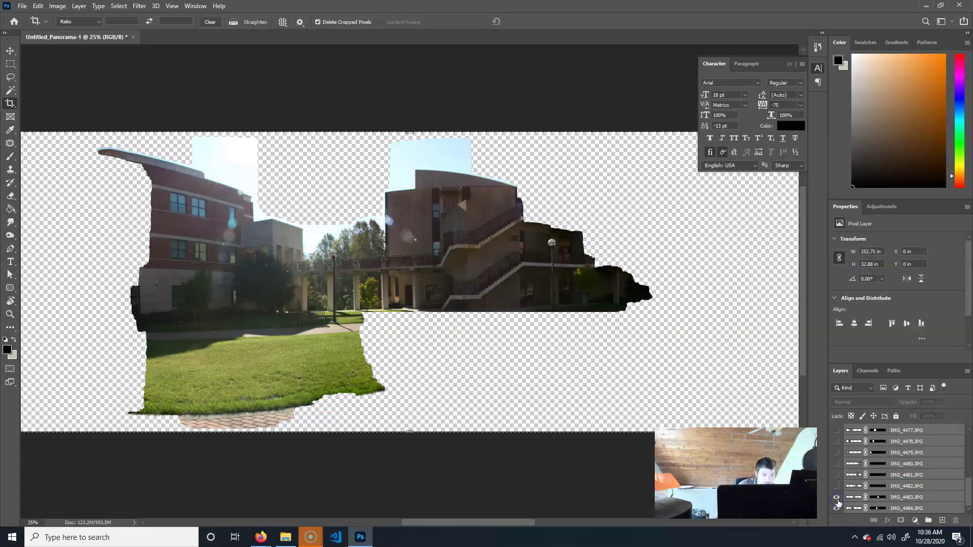
left_click(836, 508)
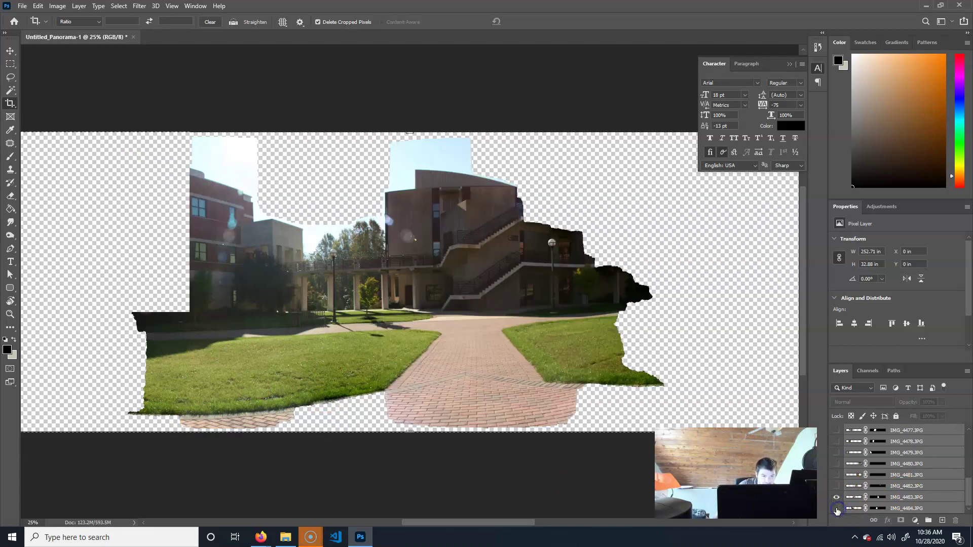
left_click(835, 507)
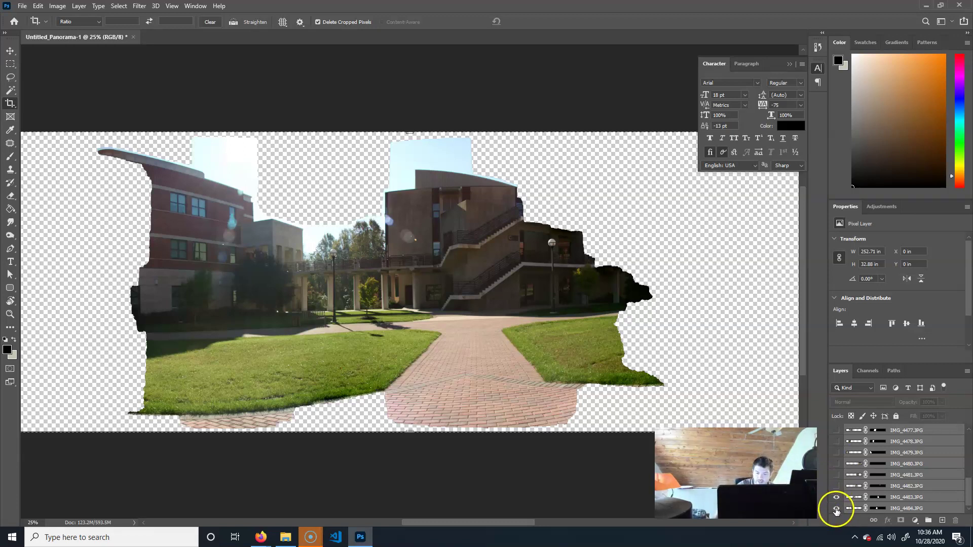
left_click(836, 509, "alt")
left_click(836, 509, "alt")
left_click(835, 497)
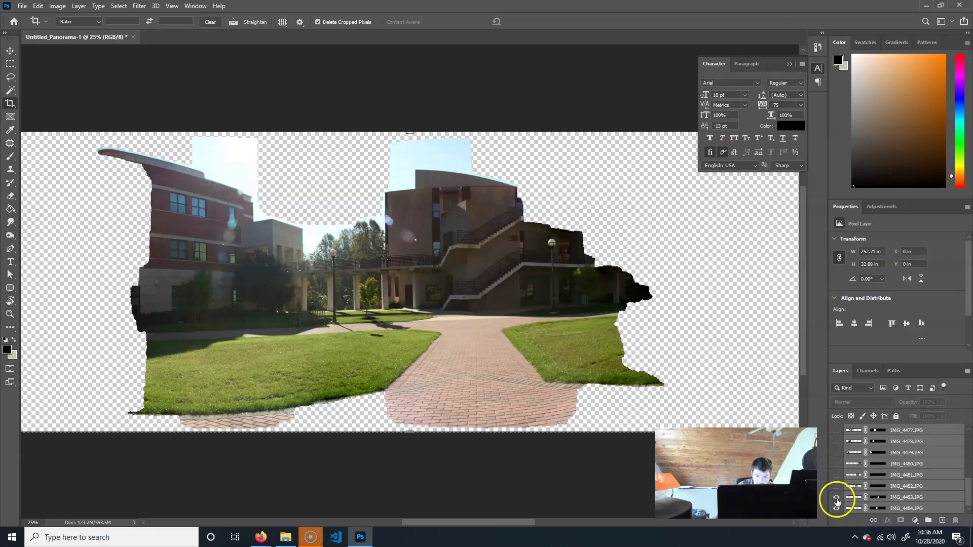
left_click(836, 498)
left_click(836, 499)
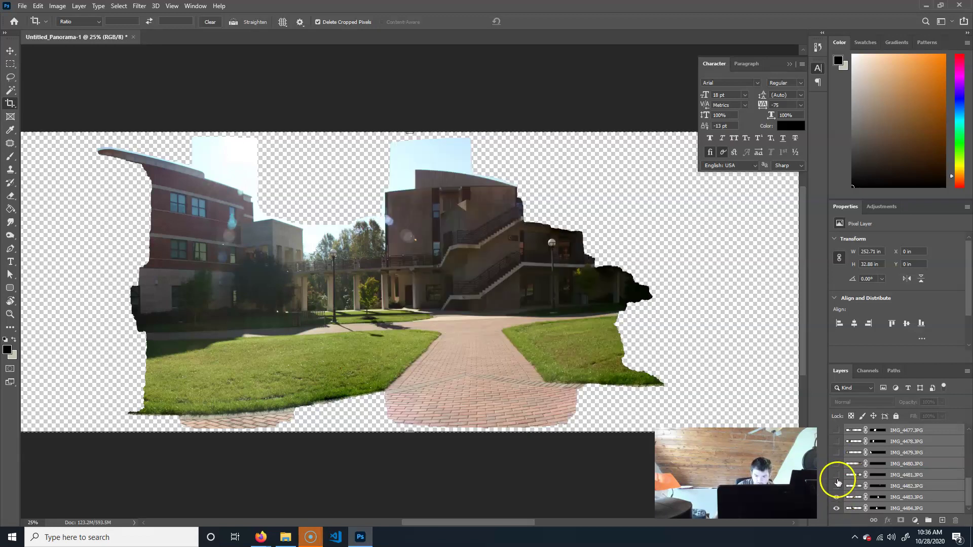
- Make all the panorama's photo layers visible again, briefly isolating IMG_4468.JPG and restoring the rest
left_click_drag(836, 488, 836, 426)
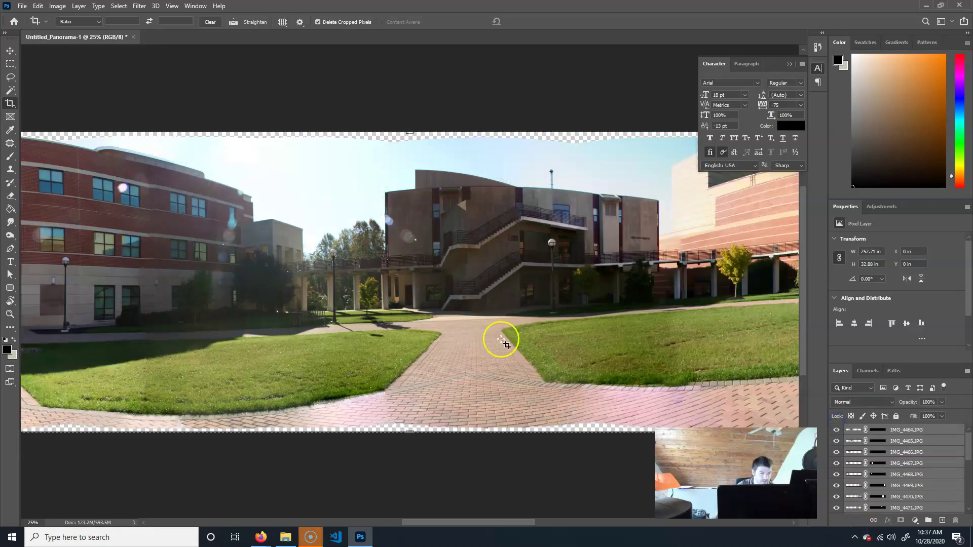
left_click(836, 475, "alt")
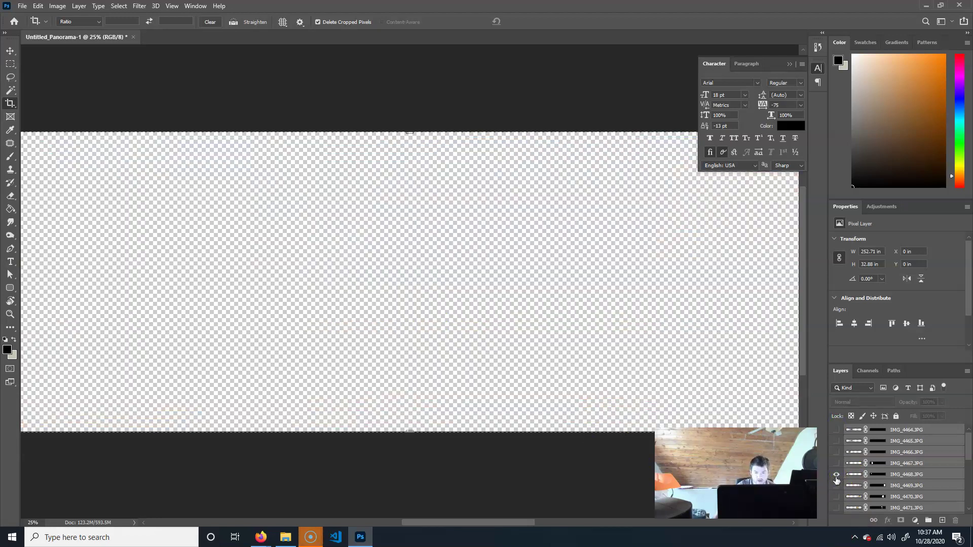
left_click(836, 476, "alt")
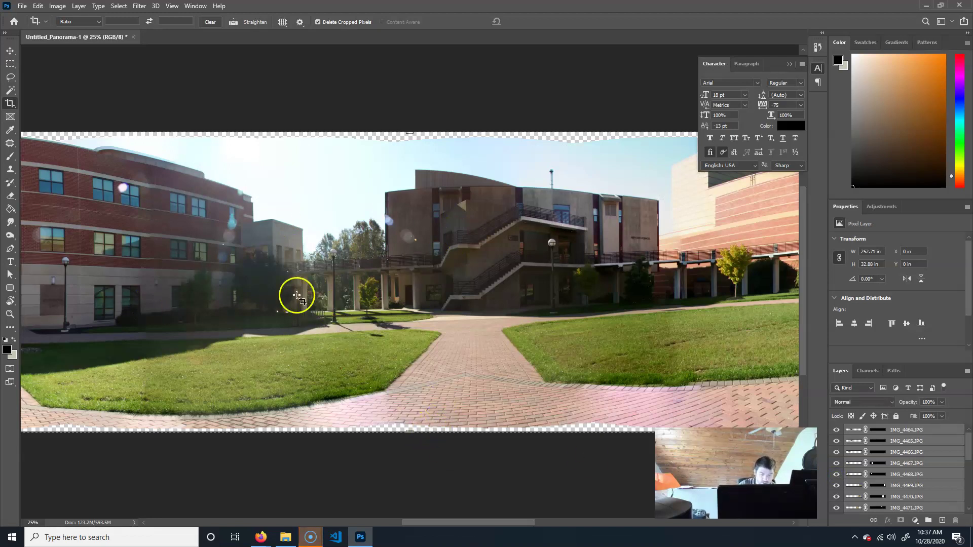
- Inspect the blended panorama at 33.3% zoom along its length, checking the seams across the buildings, lawns and brick paths
key("ctrl+plus")
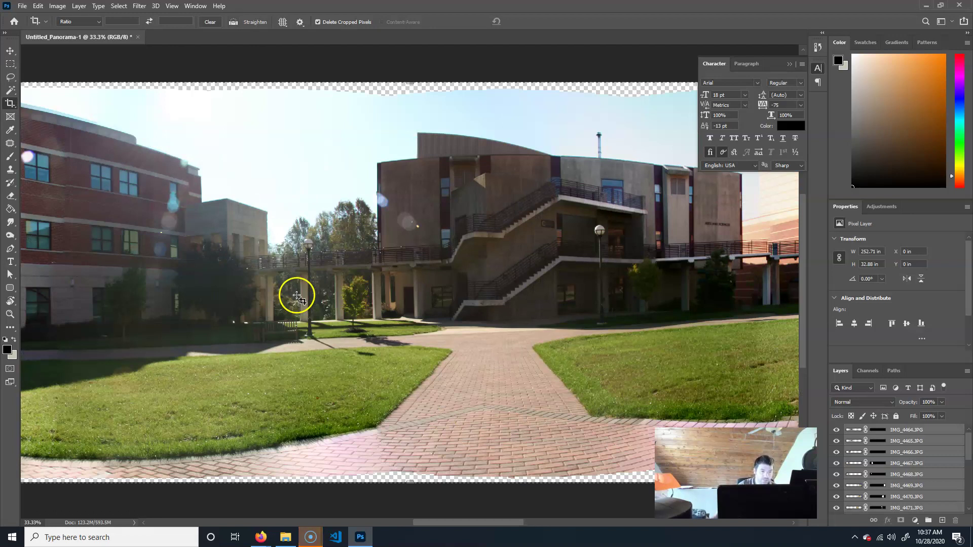
left_click(10, 51)
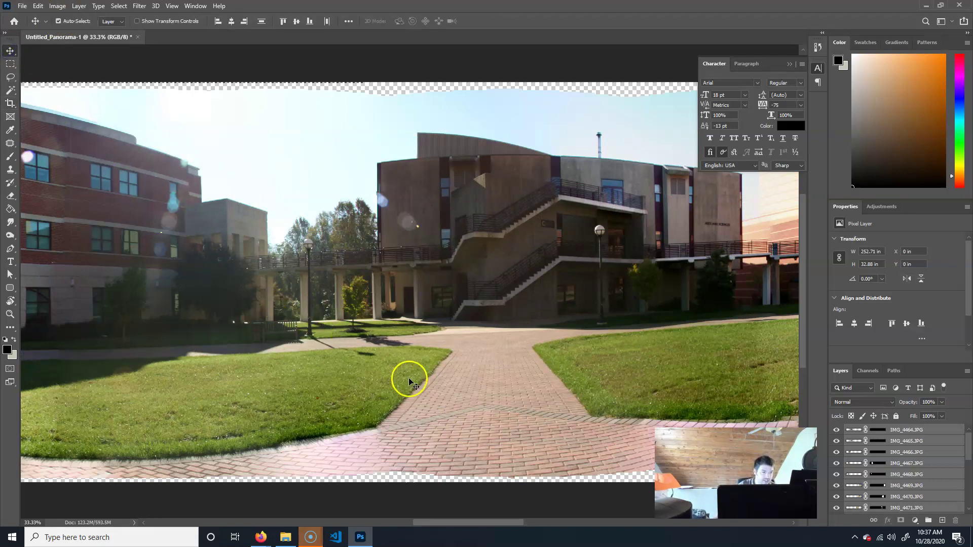
left_click_drag(349, 339, 781, 304)
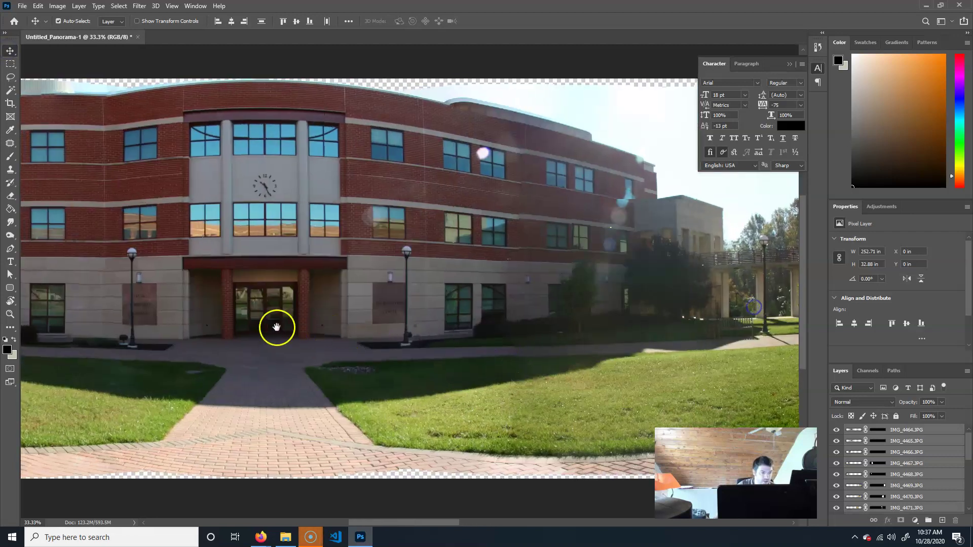
left_click_drag(275, 327, 502, 341)
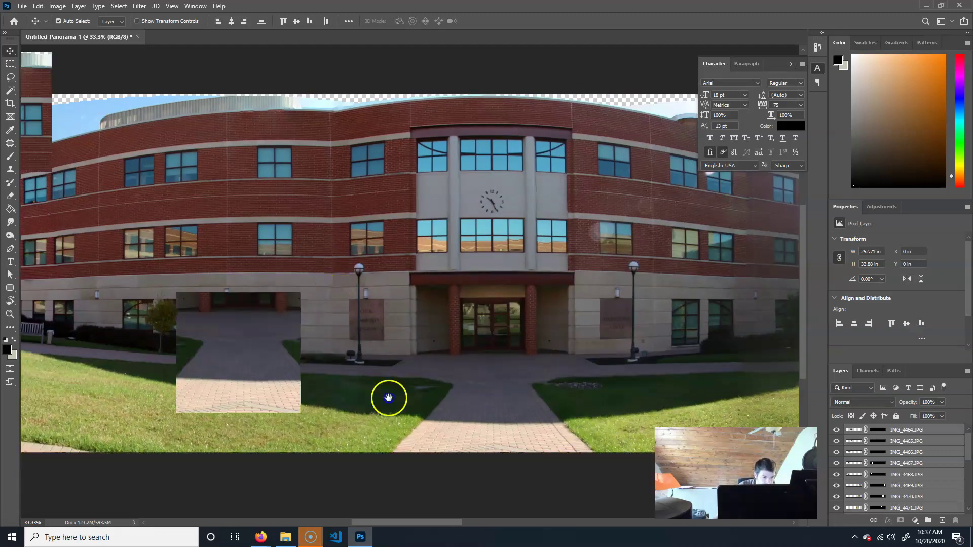
left_click_drag(387, 397, 51, 374)
left_click_drag(445, 393, 262, 378)
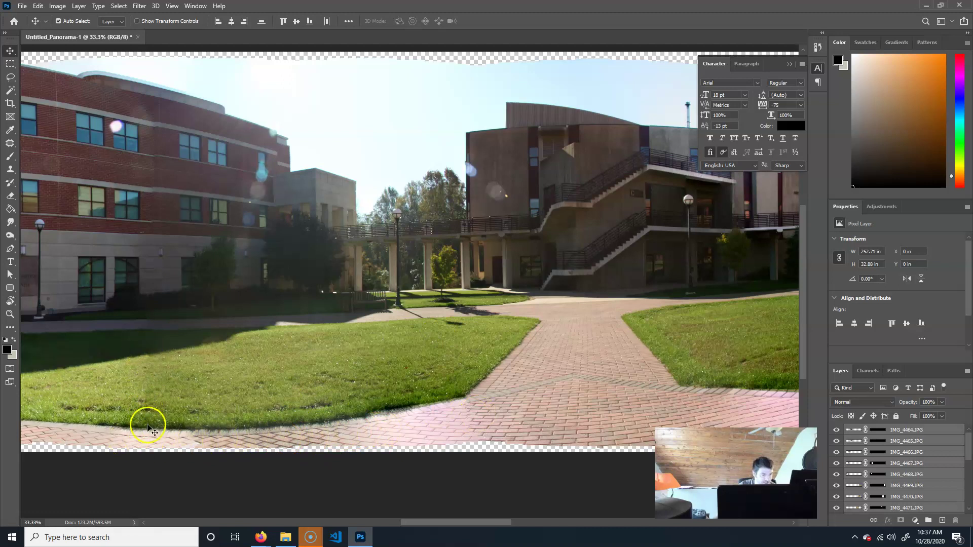
left_click_drag(585, 365, 144, 336)
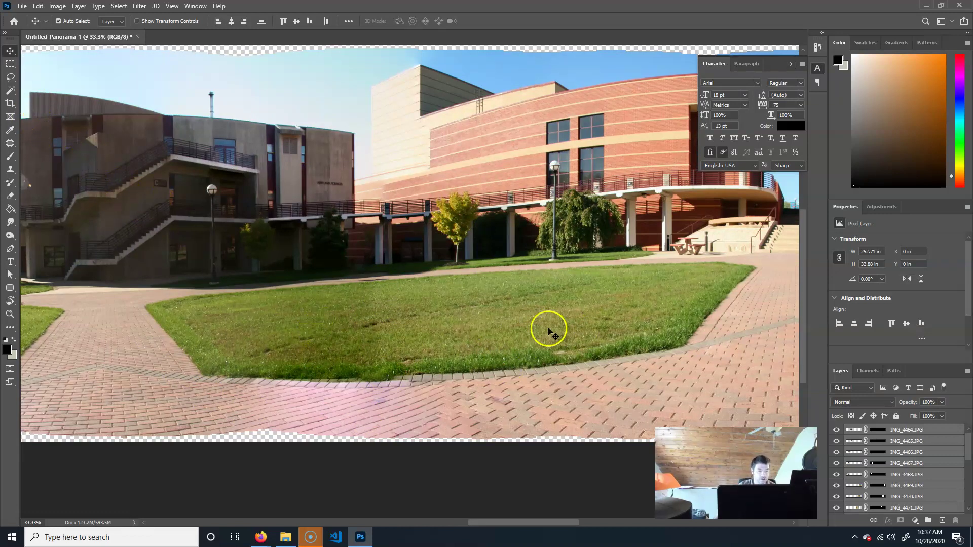
left_click_drag(718, 339, 328, 330)
left_click_drag(690, 268, 372, 296)
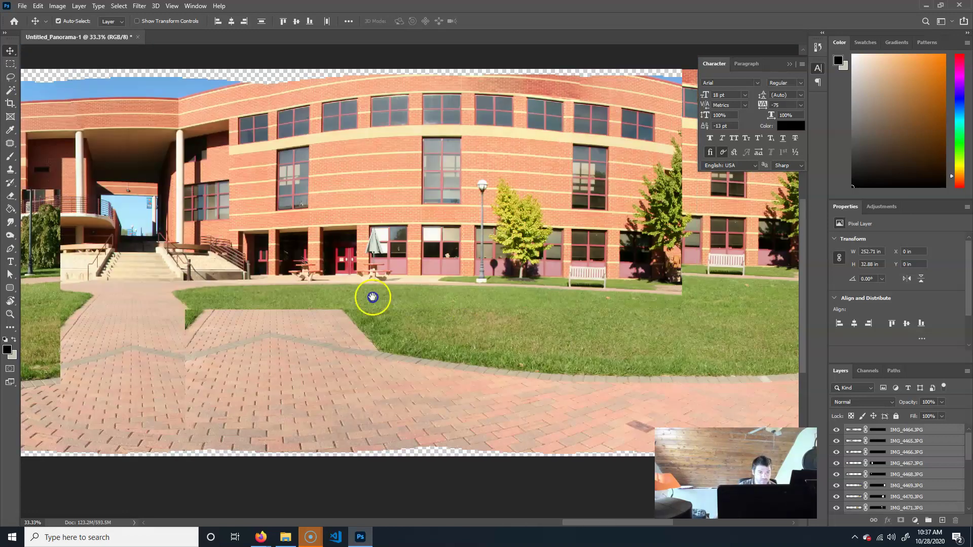
left_click_drag(717, 335, 873, 324)
left_click_drag(395, 324, 721, 320)
left_click_drag(359, 310, 535, 315)
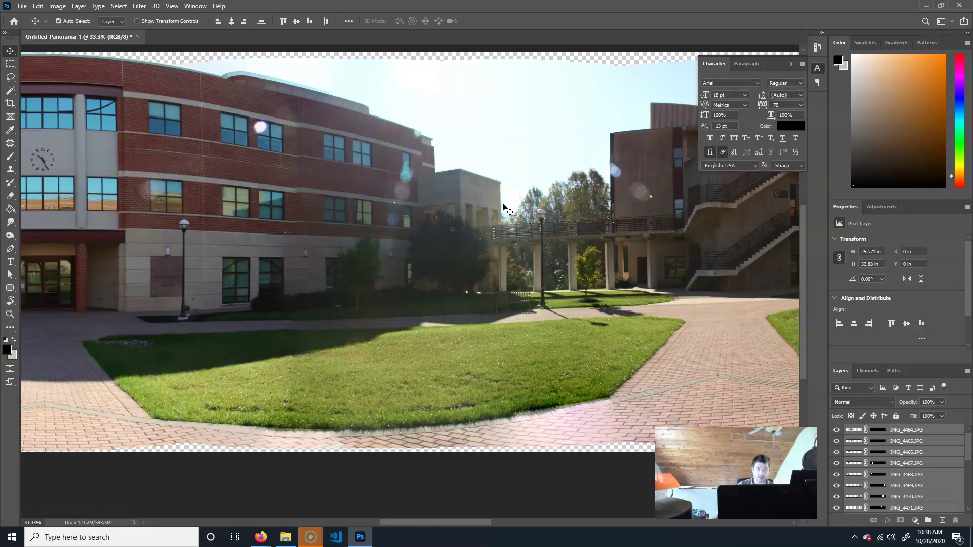
left_click_drag(307, 280, 522, 288)
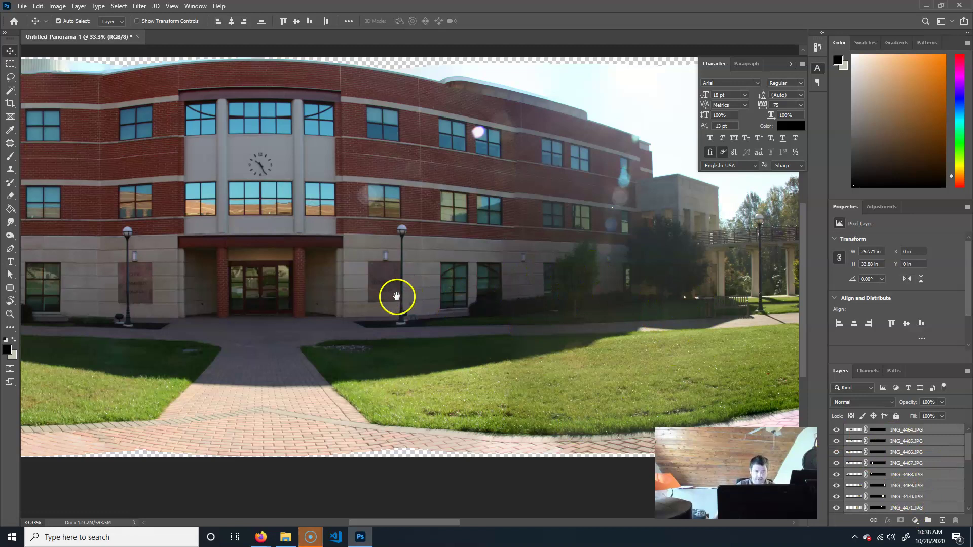
left_click_drag(396, 296, 614, 305)
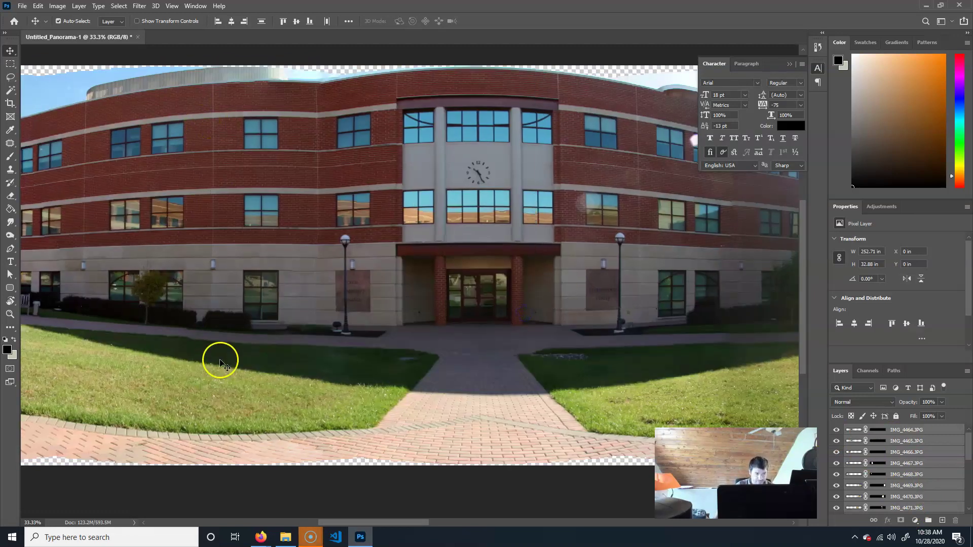
left_click_drag(342, 261, 504, 253)
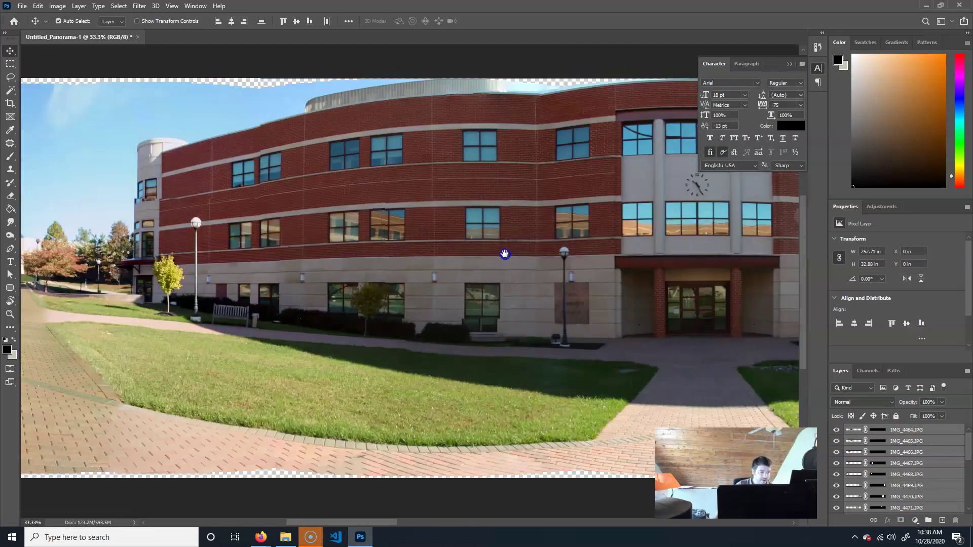
left_click_drag(189, 279, 333, 259)
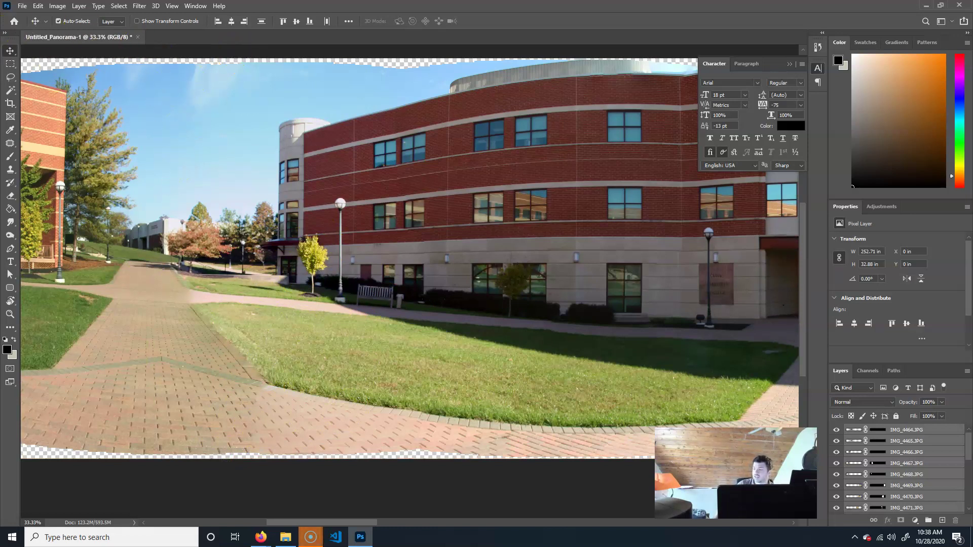
- Start a Zoomify export of the panorama and browse for its output folder in the DI folder inside the Desktop's classMaterials folder
left_click(24, 6)
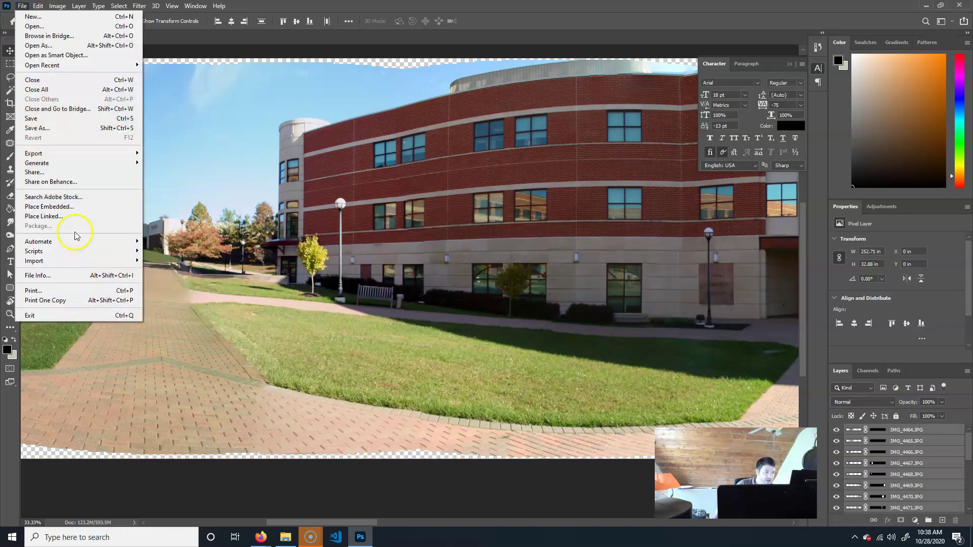
mouse_move(87, 153)
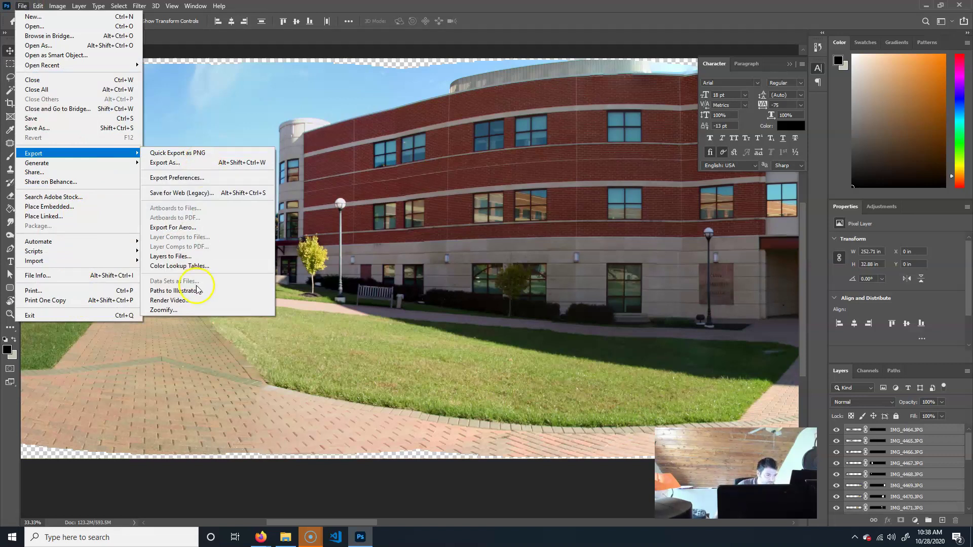
left_click(198, 310)
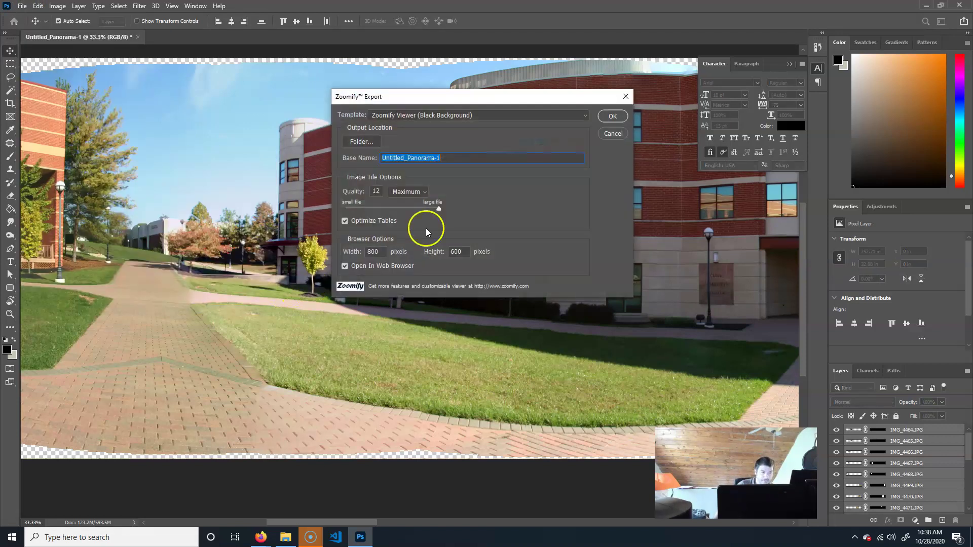
left_click(374, 142)
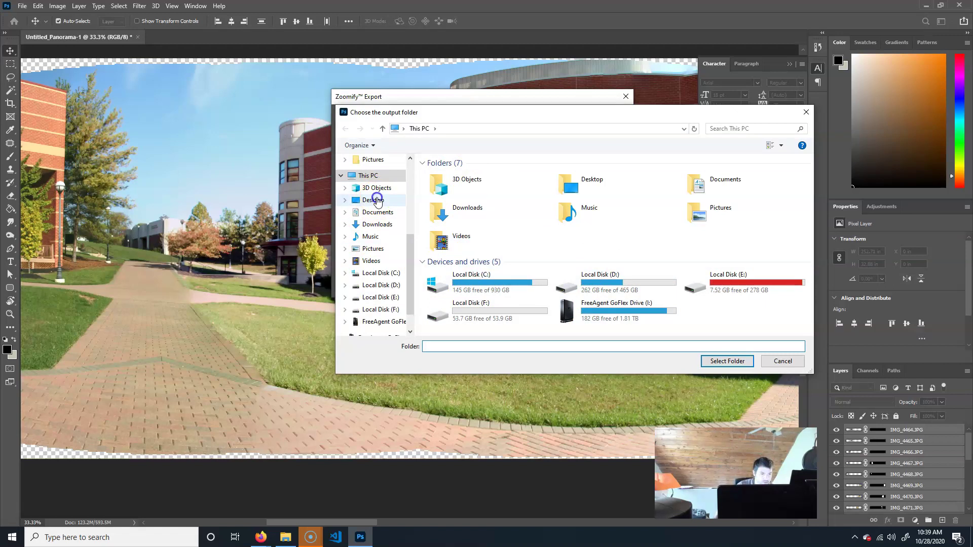
left_click(370, 200)
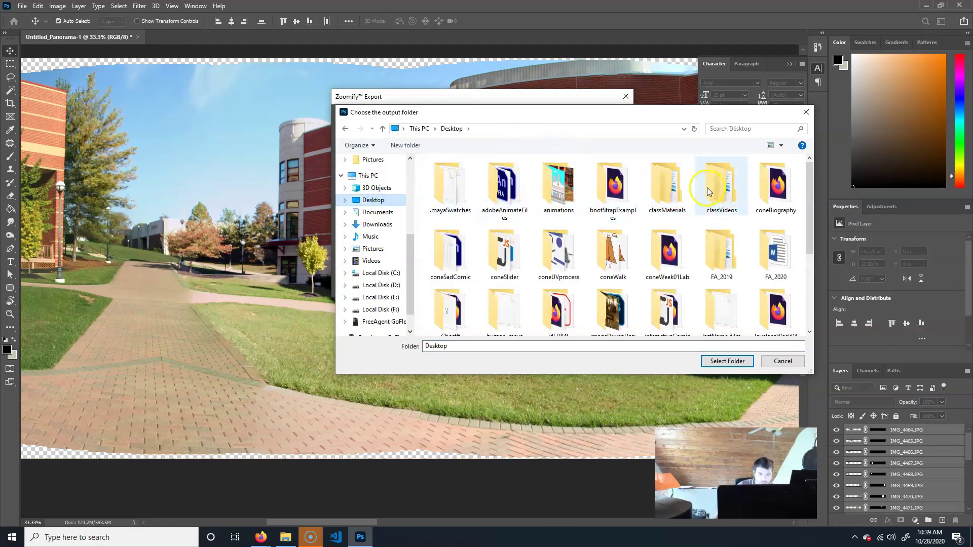
left_click(670, 195)
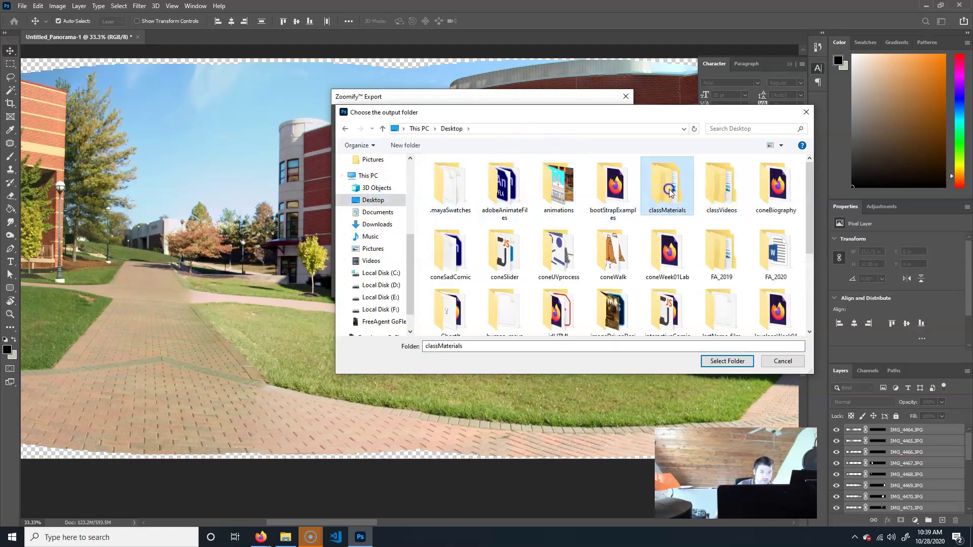
double_click(670, 192)
left_click(451, 197)
double_click(451, 197)
- Navigate to the photoMergeZoomify folder inside the wk11 finish folder for the export output
left_click(448, 238)
left_click(450, 238)
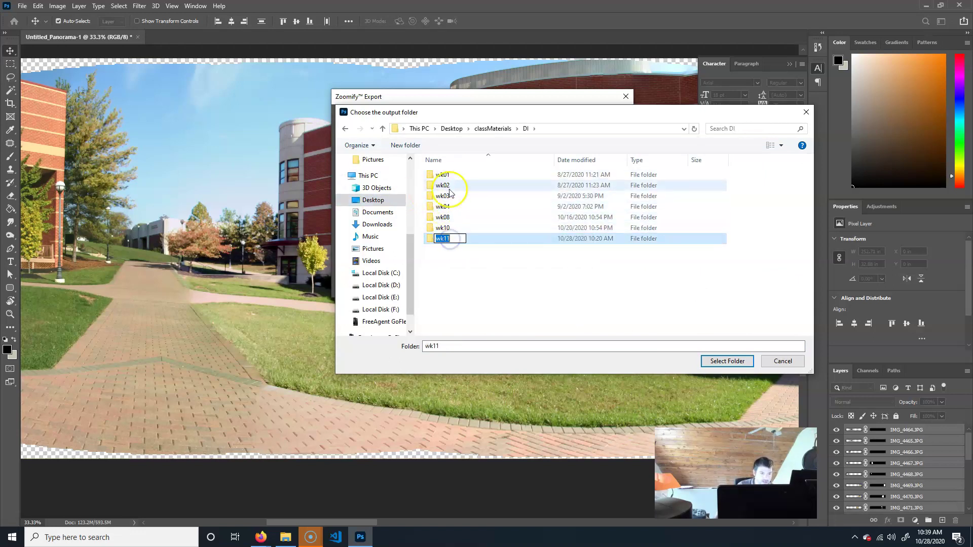
double_click(434, 239)
left_click(429, 175)
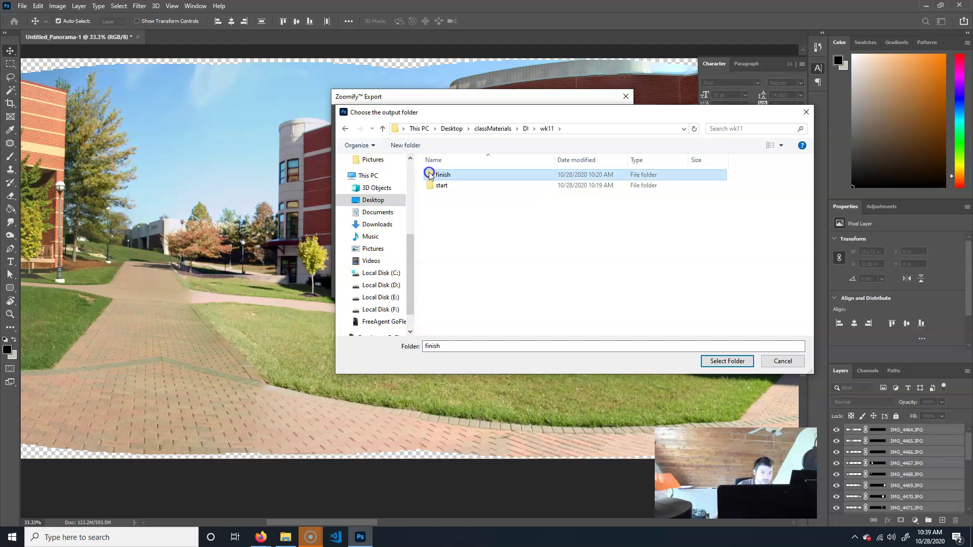
double_click(429, 174)
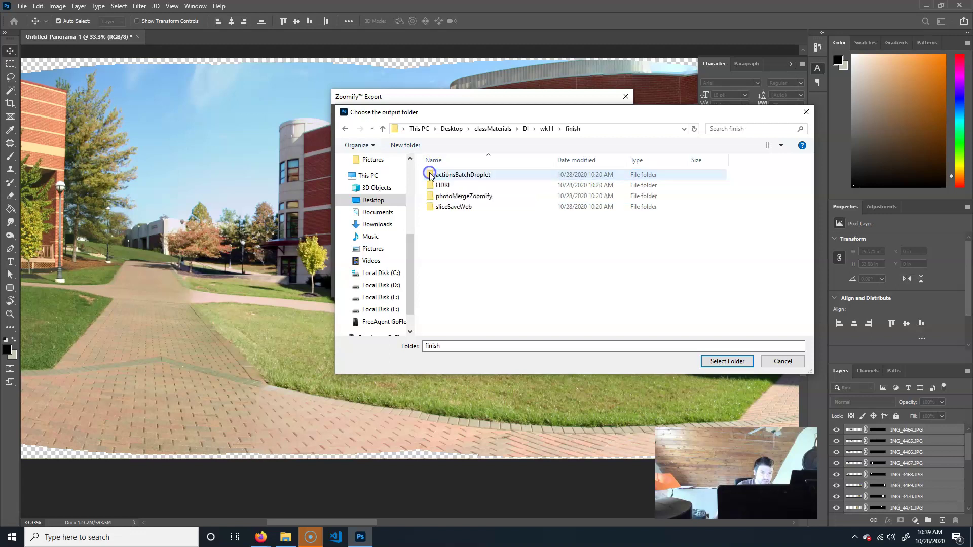
double_click(432, 198)
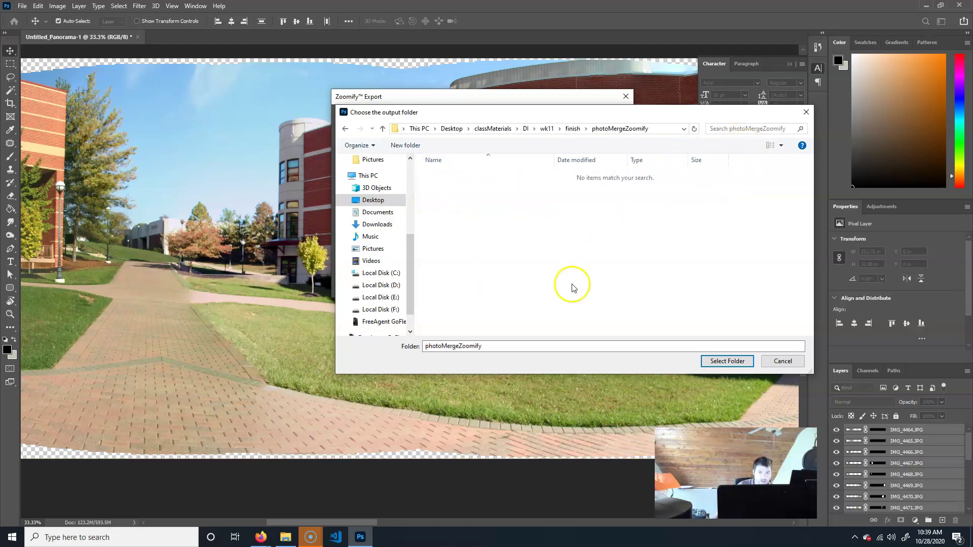
- Create a folder named zoomify inside photoMergeZoomify and choose it as the Zoomify output folder
right_click(456, 281)
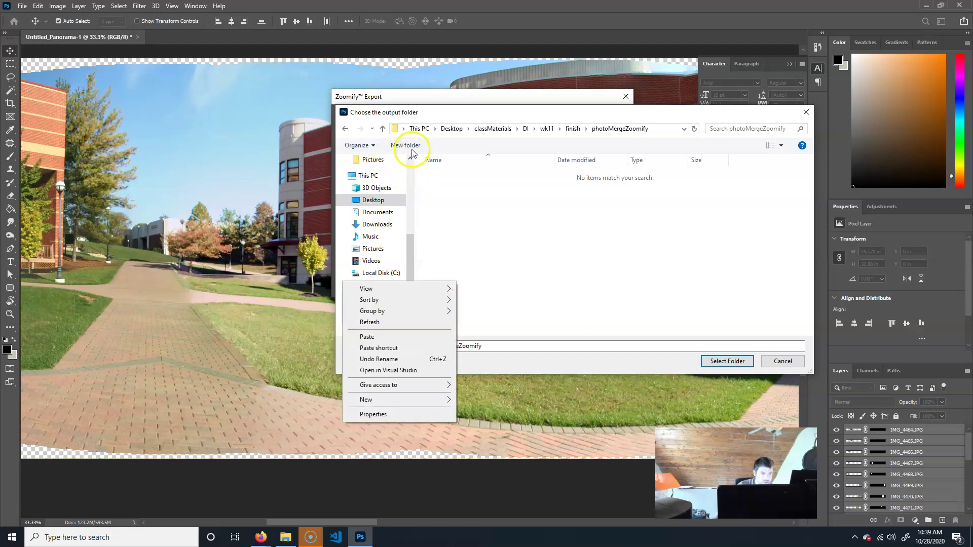
left_click(408, 146)
left_click(408, 145)
type("zoomify")
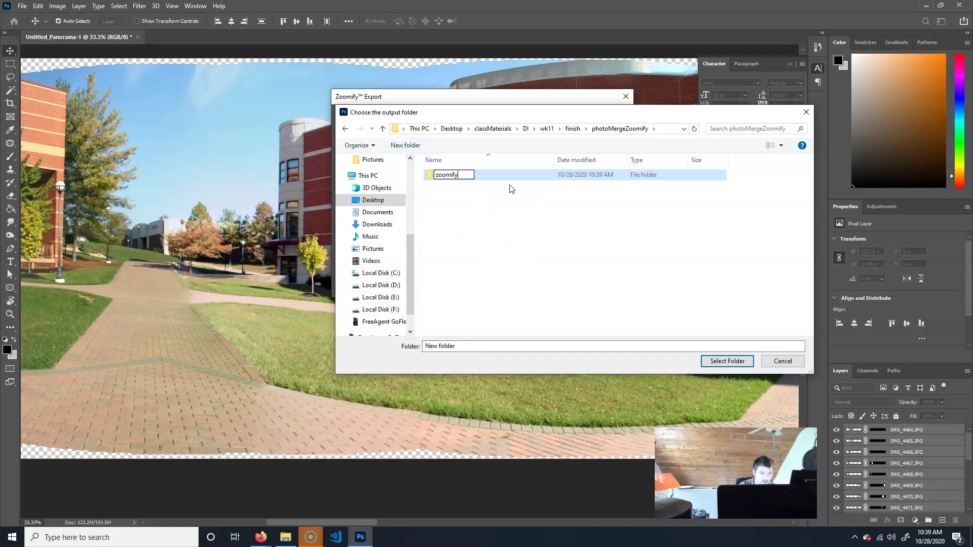
key("Return")
double_click(445, 177)
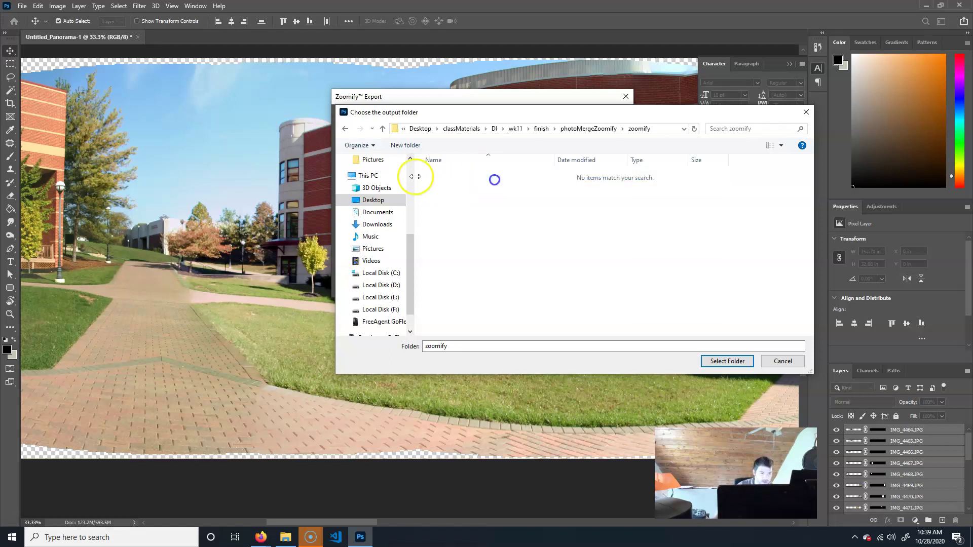
left_click(727, 361)
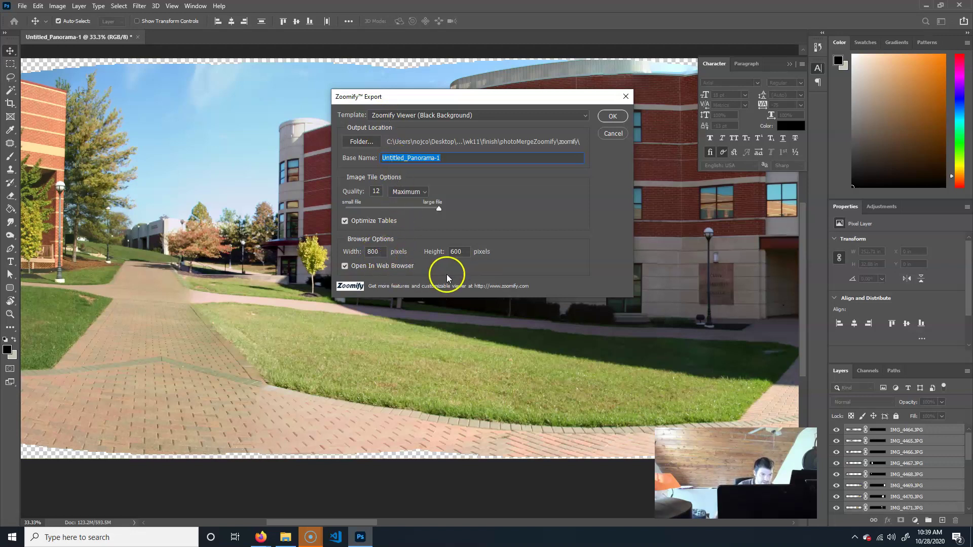
- Set the Zoomify export's base name to cecilCampus and run the export
left_click(454, 158)
left_click_drag(383, 156, 445, 156)
type("cecilCampus")
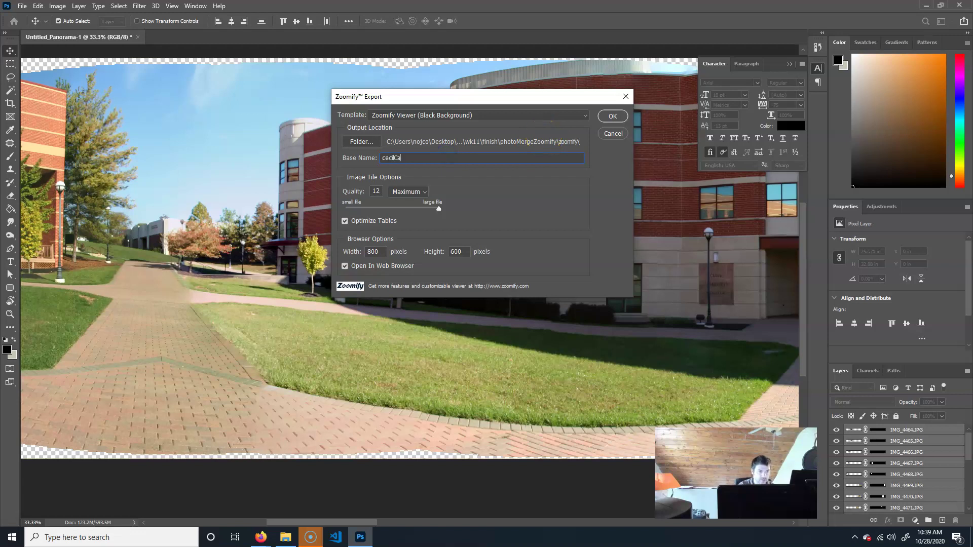
left_click(613, 116)
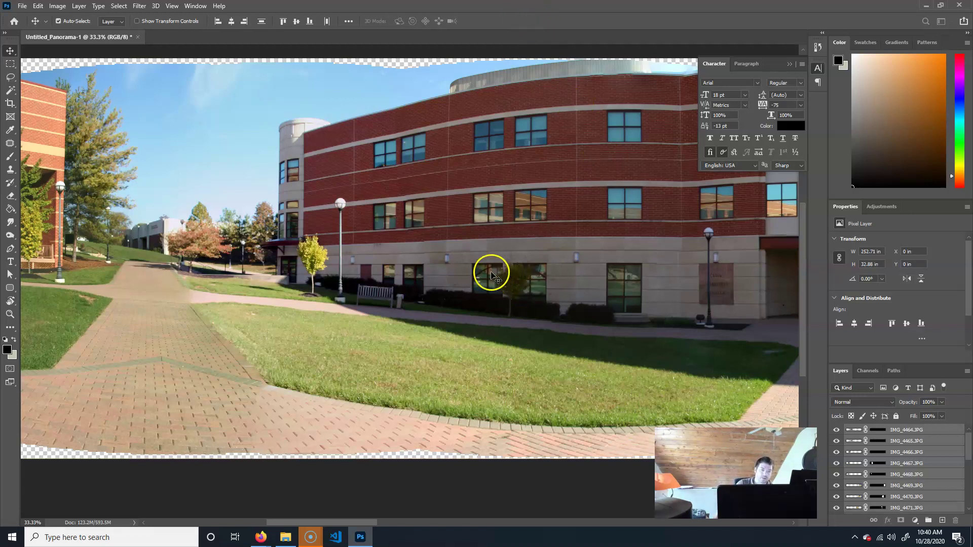
- Check the exported cecilCampus.html viewer in Firefox and close the browser
left_click(294, 540)
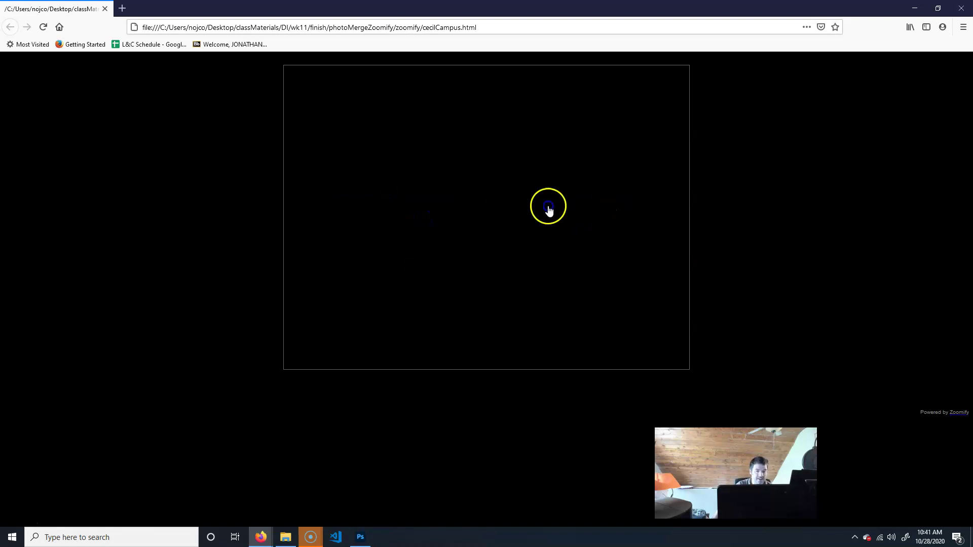
left_click(471, 205)
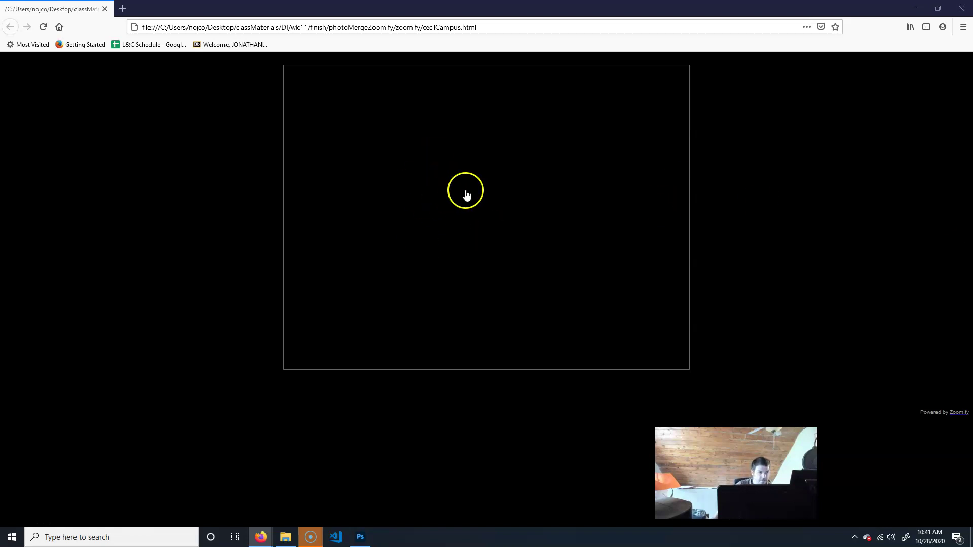
left_click(964, 10)
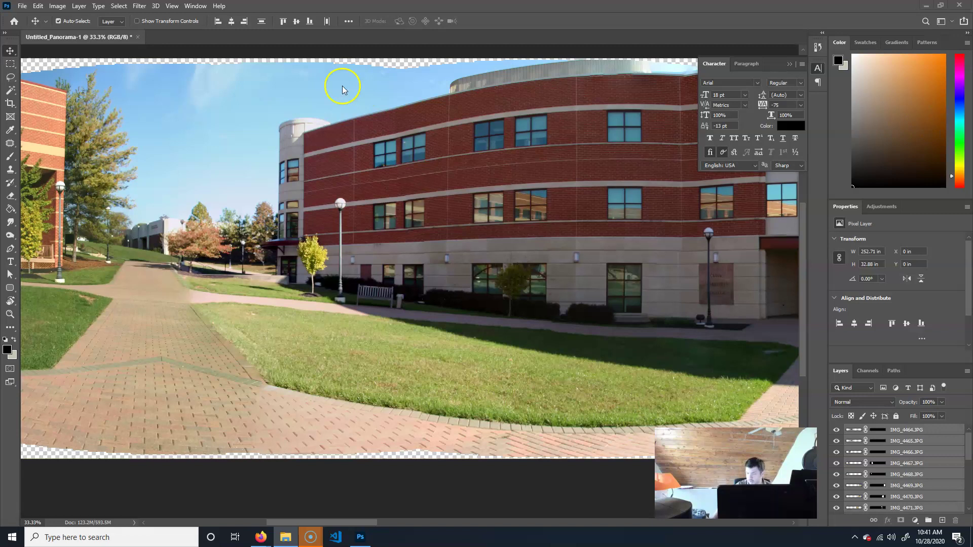
- Switch to File Explorer and examine the exported zoomify folder, including the image tiles in the cecilCampus folder's TileGroup0
key("alt+Tab")
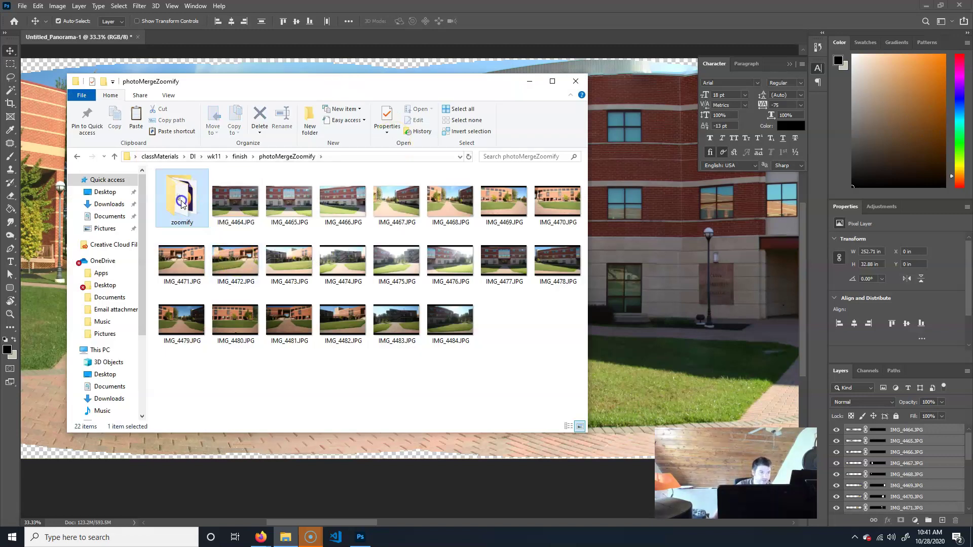
double_click(180, 203)
left_click(174, 196)
left_click(171, 212)
left_click(177, 186)
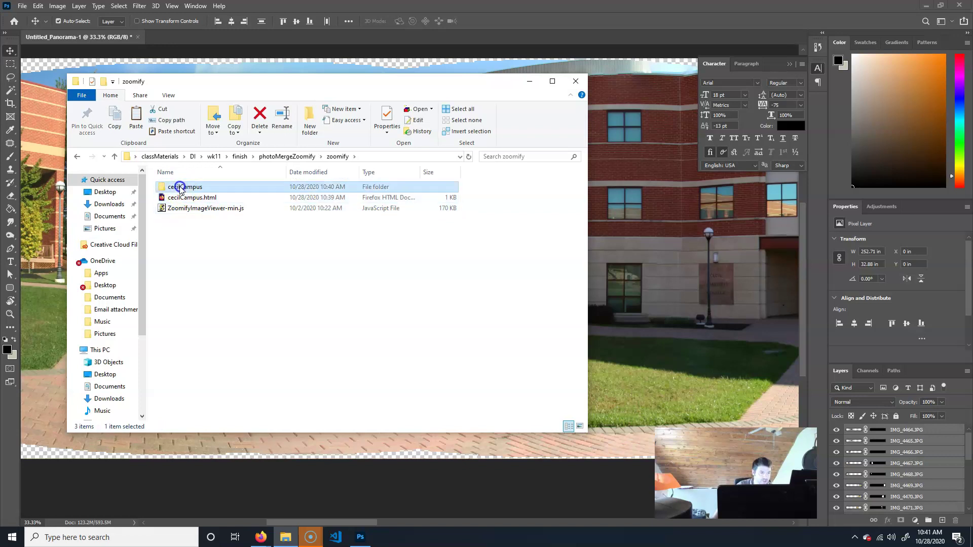
double_click(167, 187)
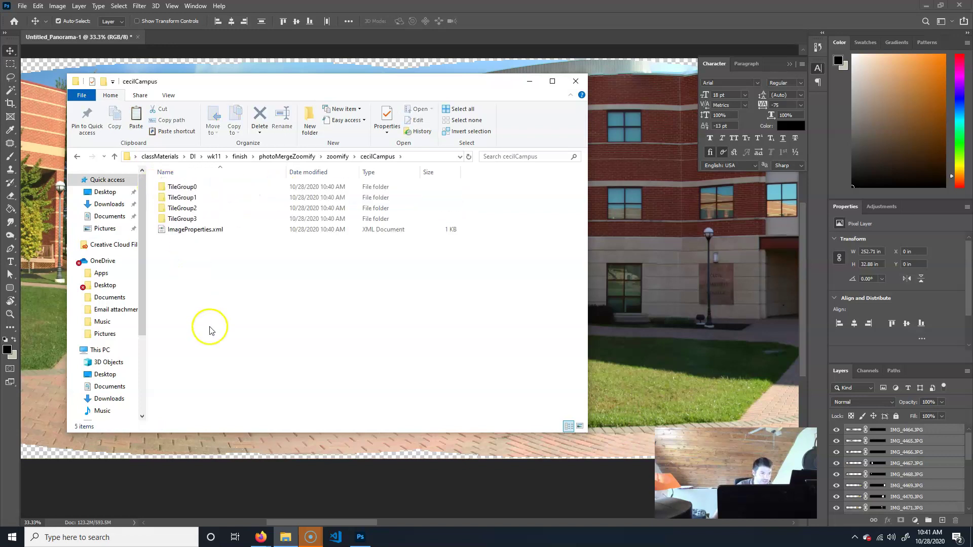
left_click(160, 188)
double_click(160, 187)
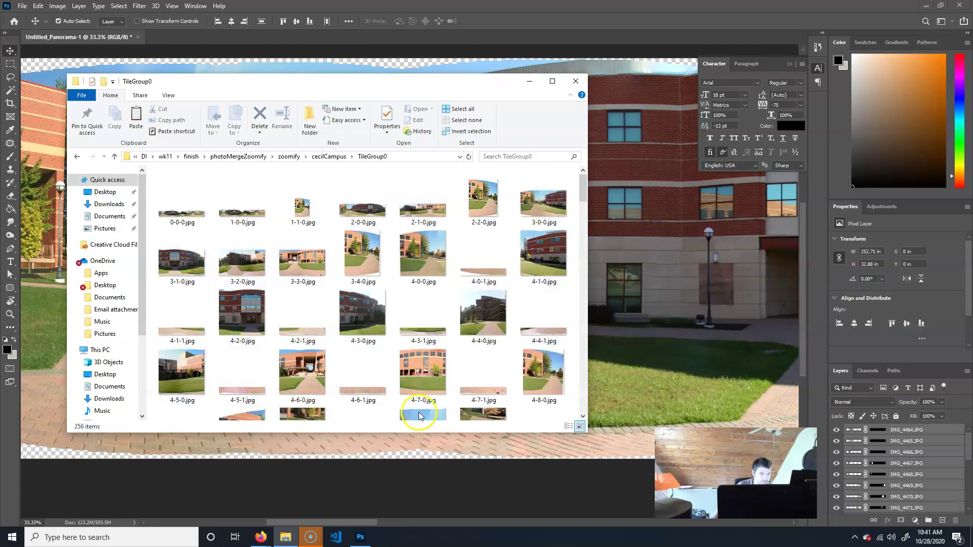
left_click(289, 156)
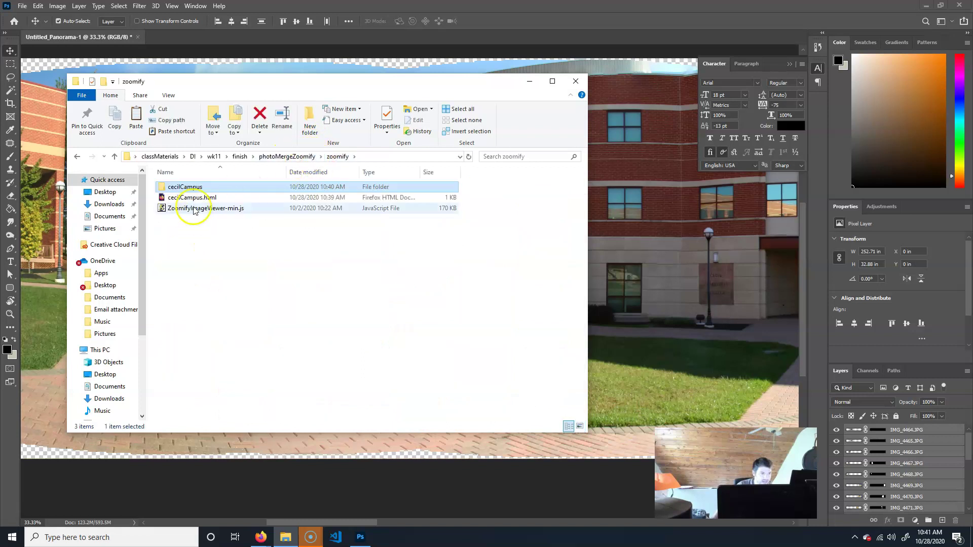
left_click(287, 156)
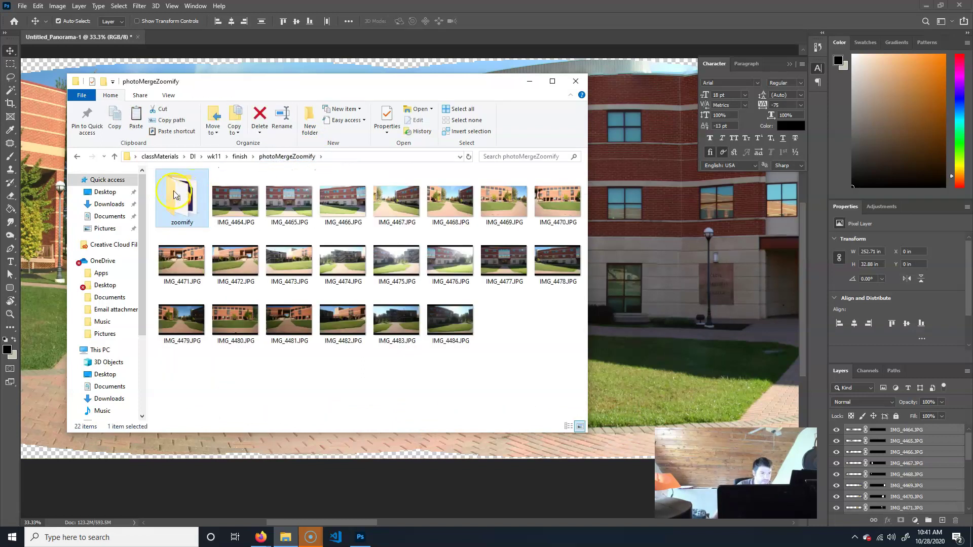
- Open cecilCampus.html from the zoomify folder in Microsoft Edge
double_click(179, 202)
left_click(163, 199)
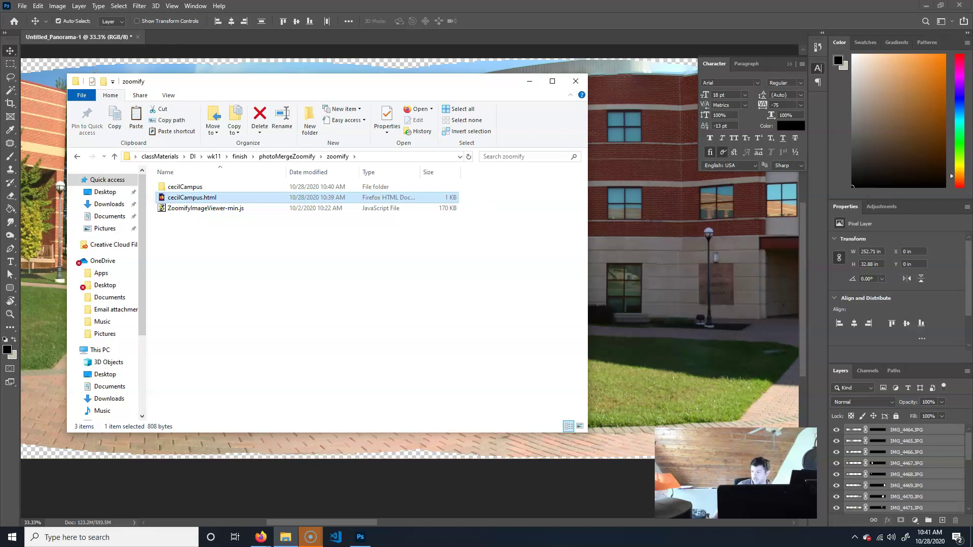
left_click(483, 243)
left_click(522, 381)
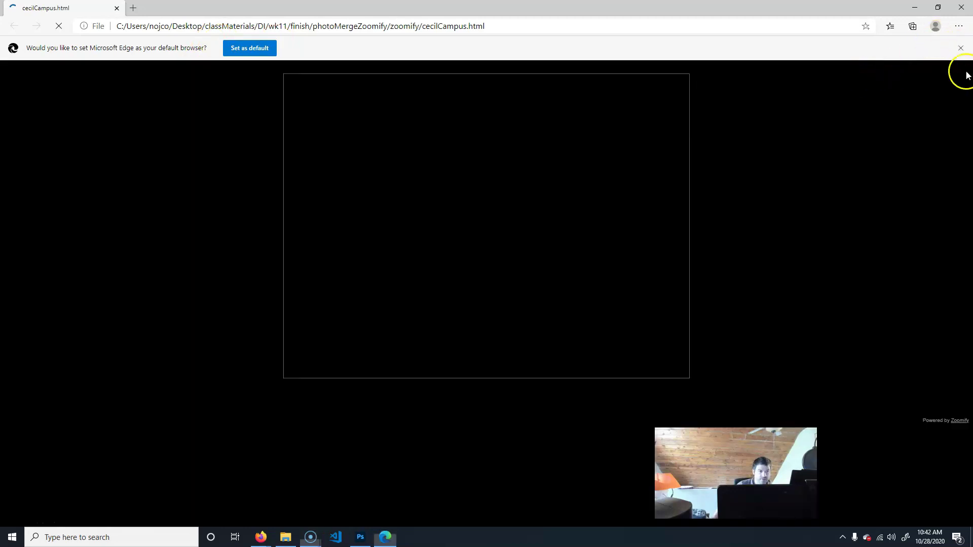
- Dismiss Edge's default-browser prompt and try to pan the panorama inside the Zoomify viewer
left_click(960, 48)
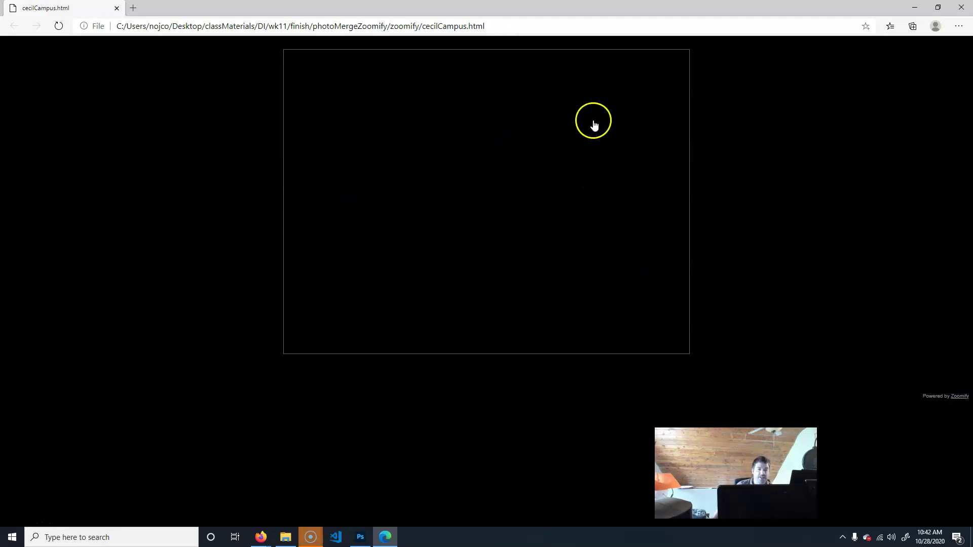
left_click(493, 65)
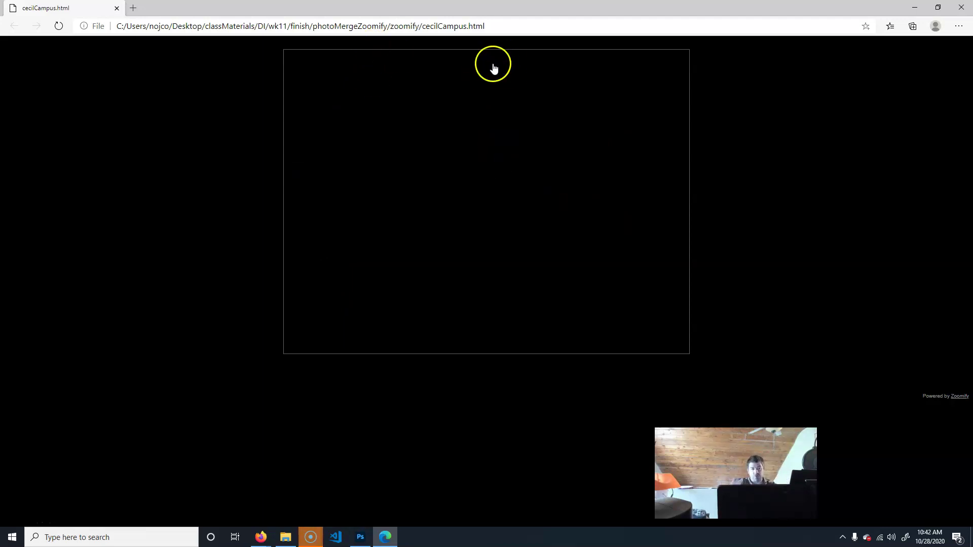
mouse_move(581, 202)
left_mouse_down()
mouse_move(375, 205)
mouse_move(287, 191)
left_mouse_up()
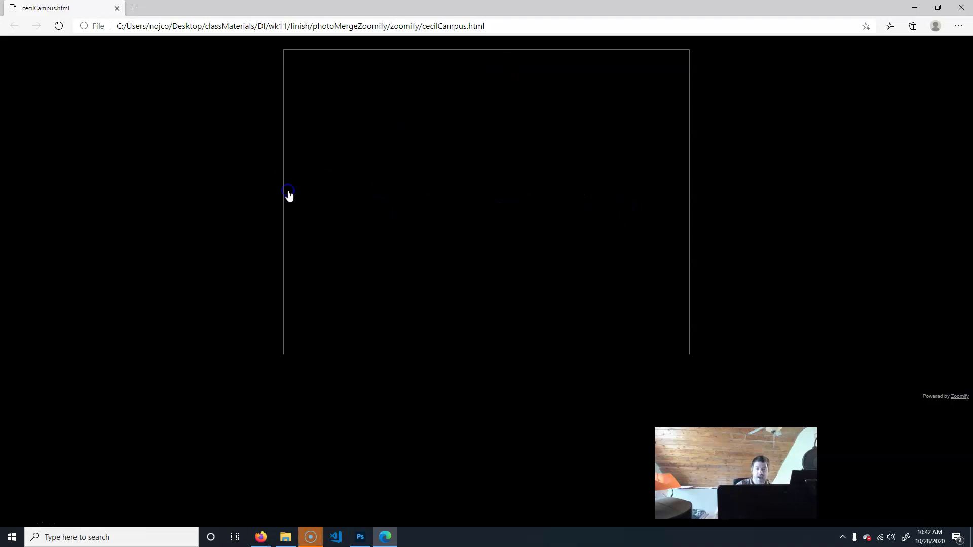